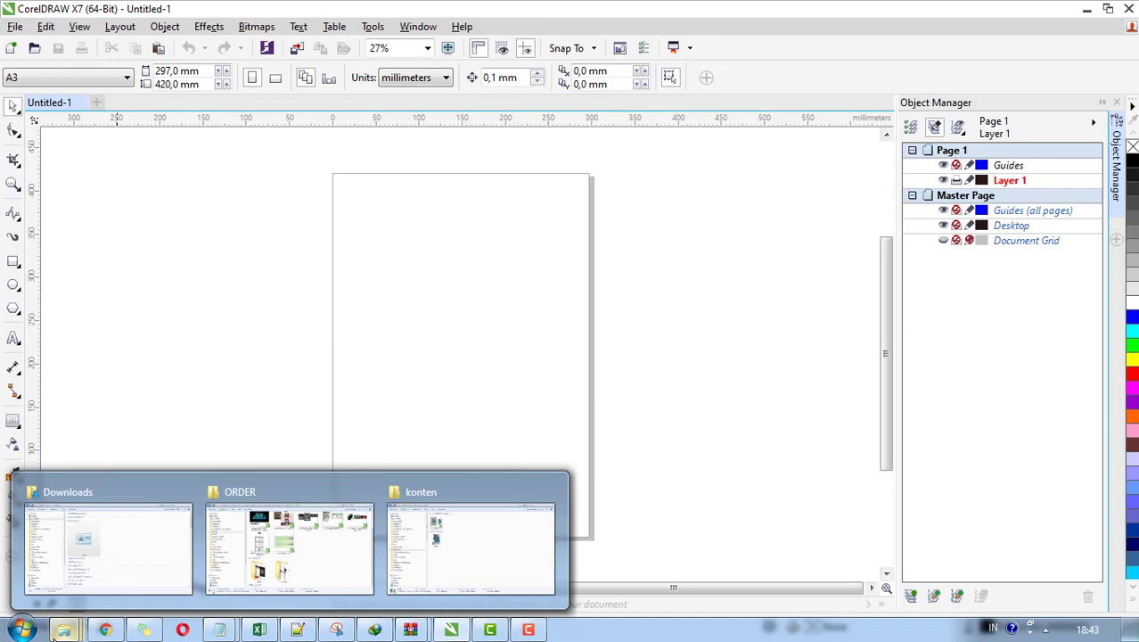
- Drag naga.jpg from the konten folder onto the blank A3 CorelDRAW page
{"action": "left_click", "coordinate": [481, 548]}
{"action": "left_click", "coordinate": [321, 294]}
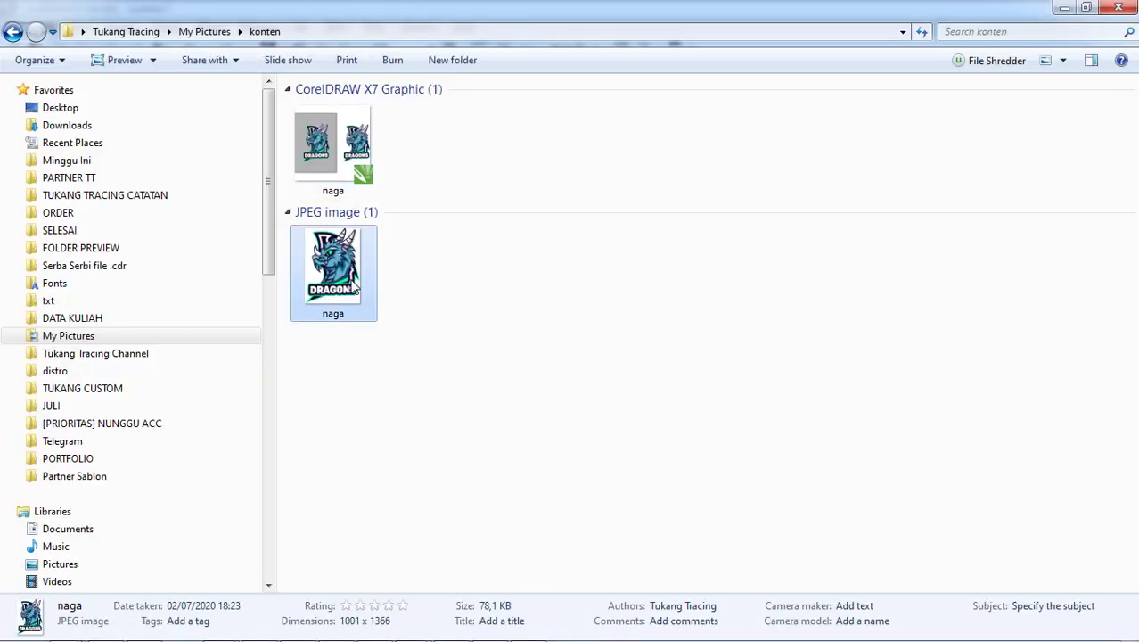
{"action": "left_click_drag", "start_coordinate": [353, 285], "coordinate": [453, 343]}
- Zoom in to inspect the dragon bitmap's pixelated edges, then zoom back out to 25%
{"action": "scroll", "coordinate": [454, 330], "scroll_direction": "up", "scroll_amount": 4}
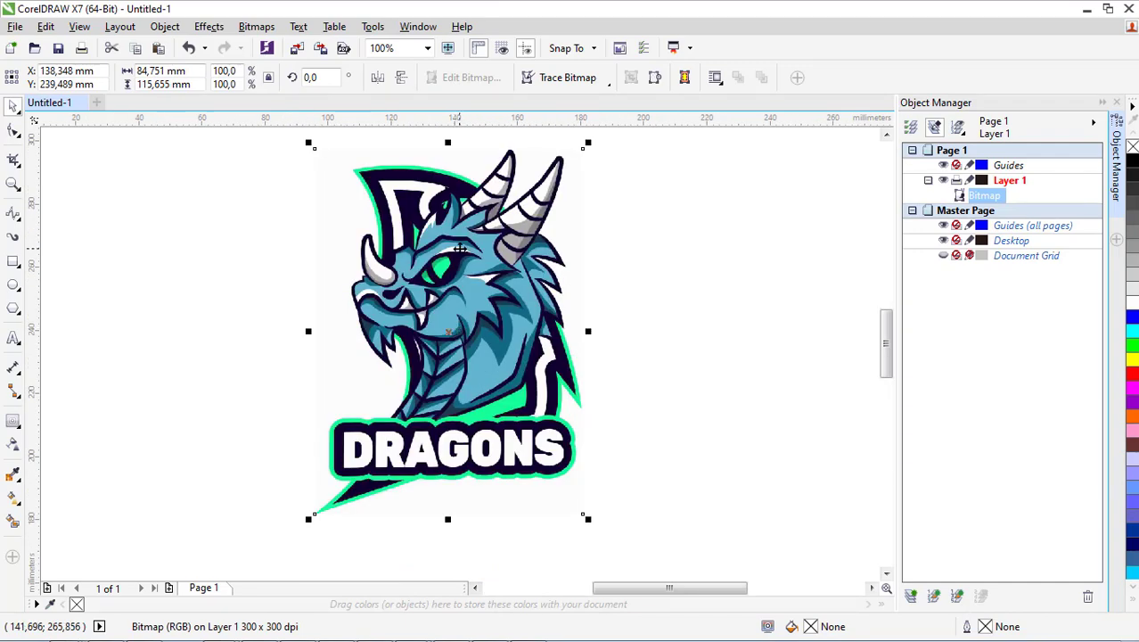
{"action": "scroll", "coordinate": [459, 248], "scroll_direction": "up", "scroll_amount": 2}
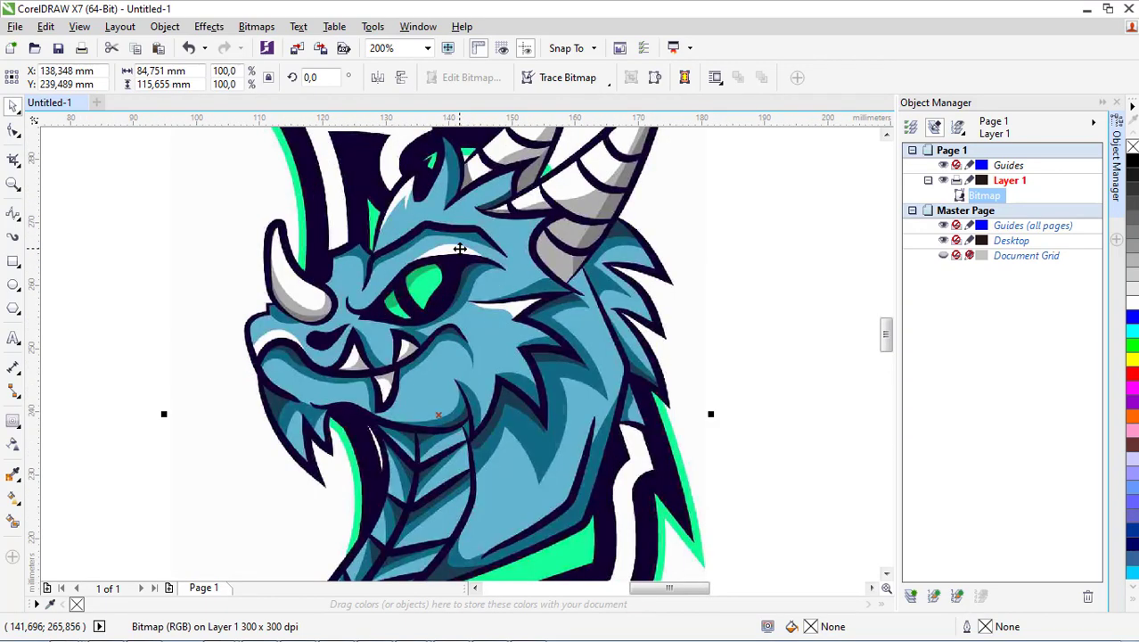
{"action": "scroll", "coordinate": [496, 310], "scroll_direction": "up", "scroll_amount": 4}
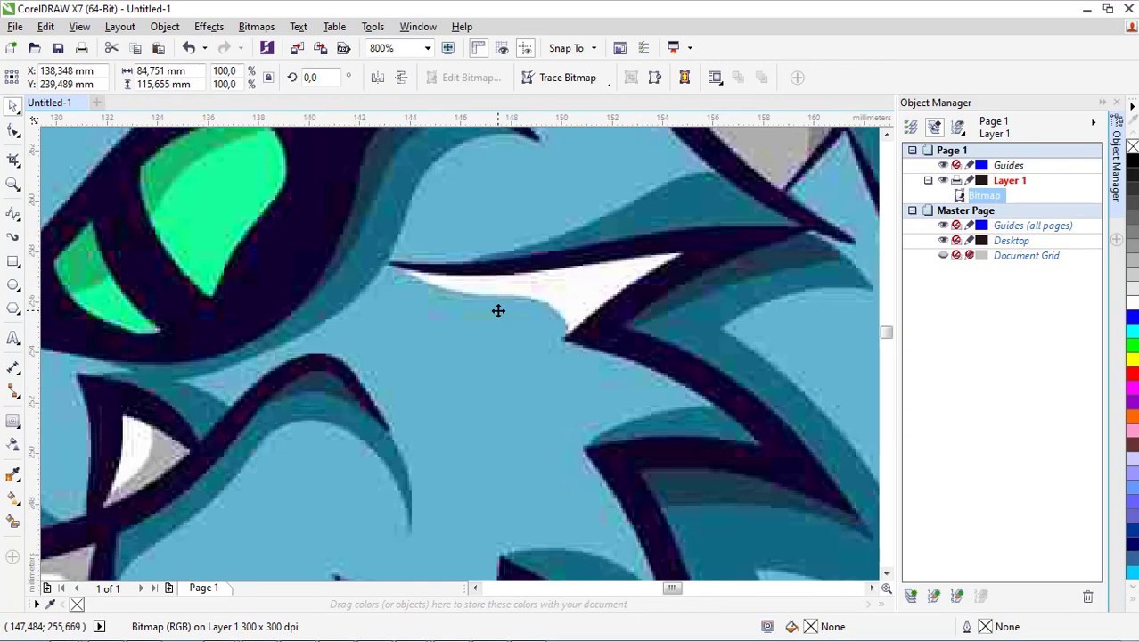
{"action": "scroll", "coordinate": [369, 407], "scroll_direction": "up", "scroll_amount": 1}
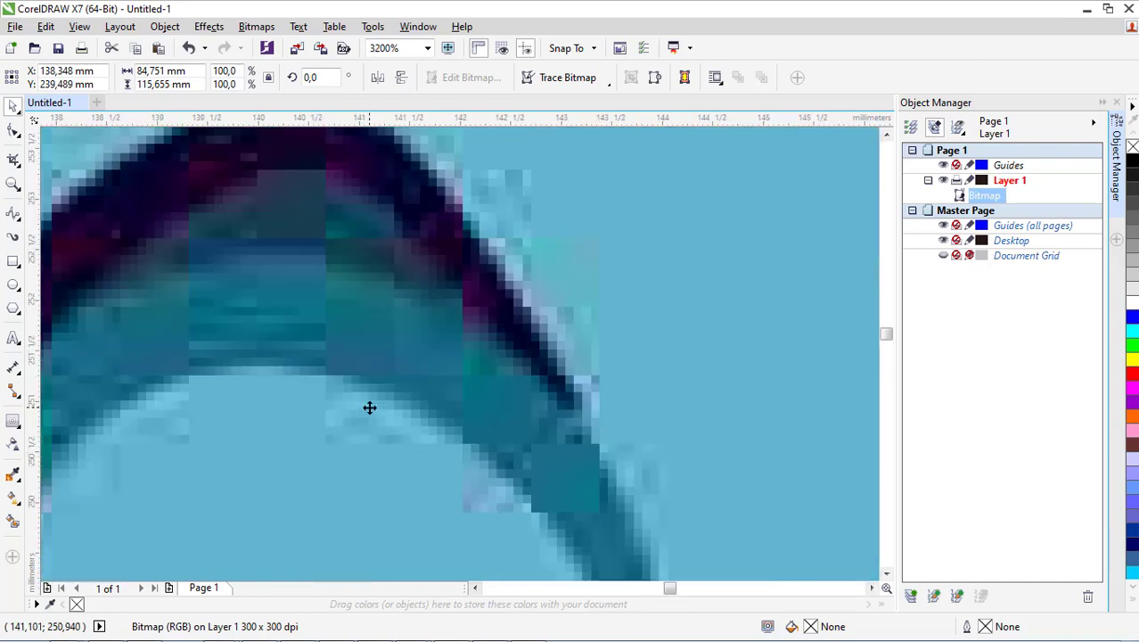
{"action": "scroll", "coordinate": [405, 333], "scroll_direction": "down", "scroll_amount": 2}
{"action": "scroll", "coordinate": [404, 334], "scroll_direction": "down", "scroll_amount": 1}
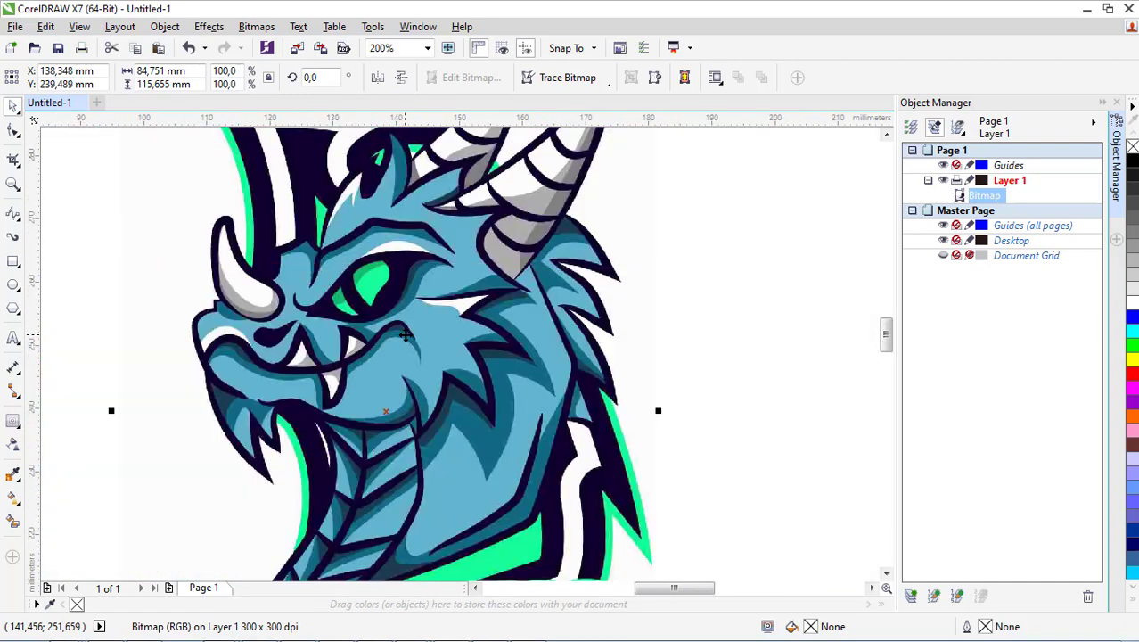
{"action": "scroll", "coordinate": [405, 321], "scroll_direction": "up", "scroll_amount": 2}
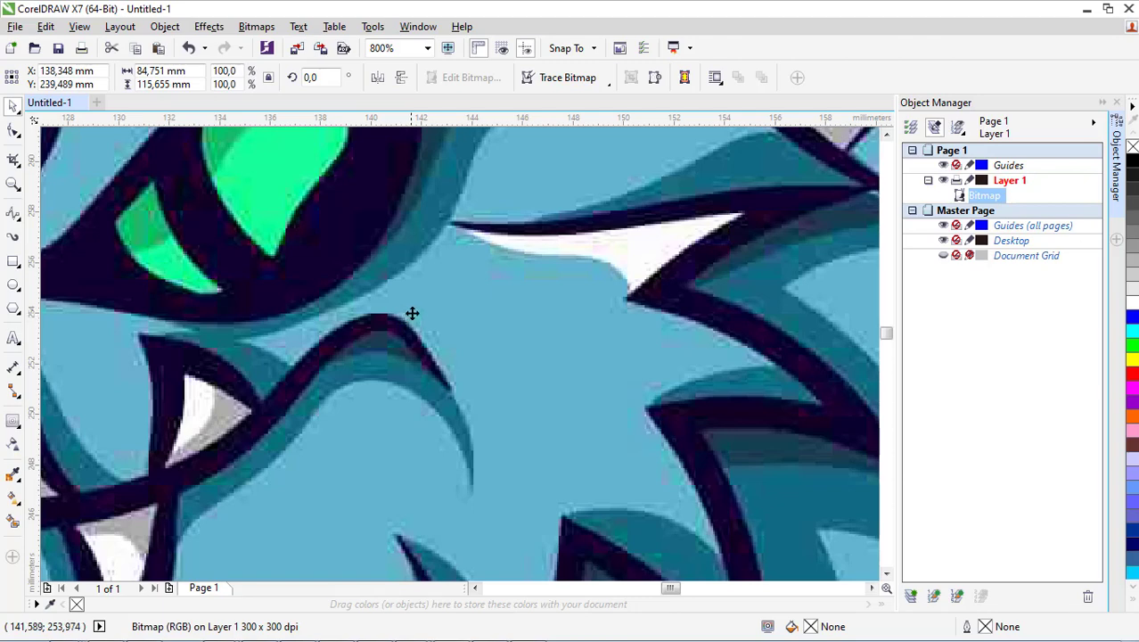
{"action": "scroll", "coordinate": [412, 314], "scroll_direction": "up", "scroll_amount": 1}
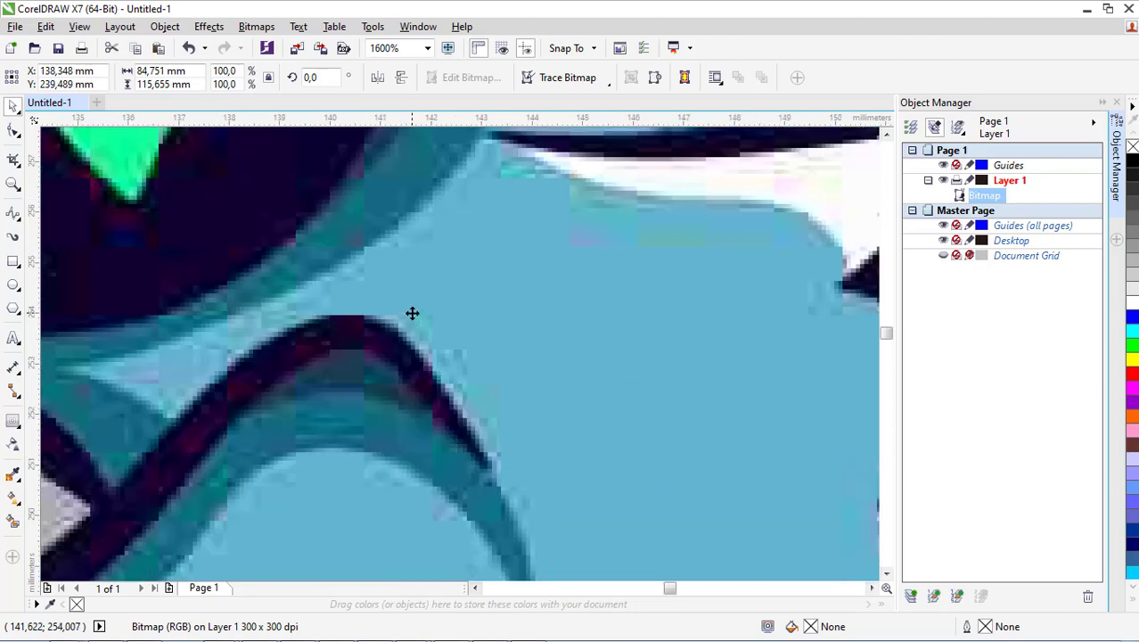
{"action": "scroll", "coordinate": [413, 312], "scroll_direction": "down", "scroll_amount": 3}
{"action": "scroll", "coordinate": [513, 372], "scroll_direction": "up", "scroll_amount": 3}
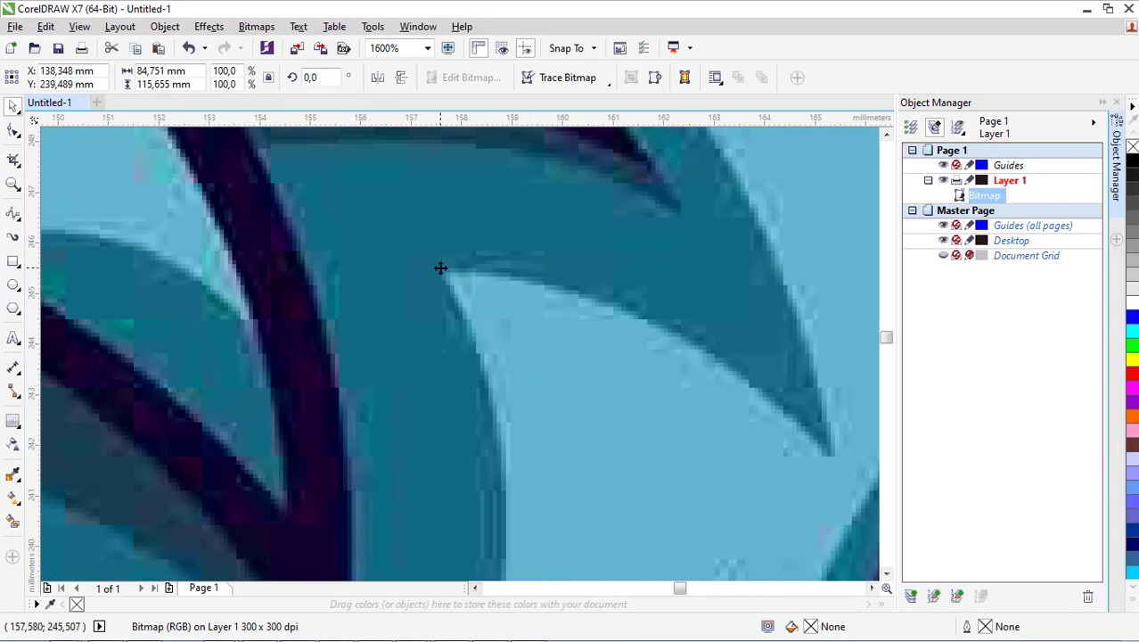
{"action": "scroll", "coordinate": [509, 276], "scroll_direction": "down", "scroll_amount": 4}
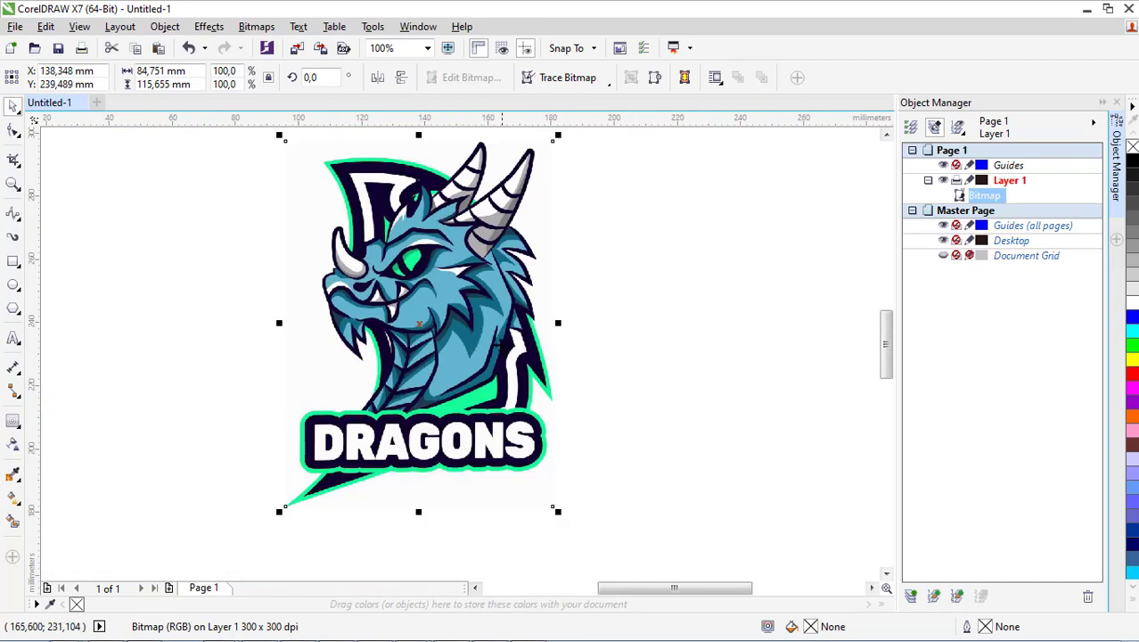
{"action": "scroll", "coordinate": [482, 325], "scroll_direction": "down", "scroll_amount": 1}
{"action": "scroll", "coordinate": [482, 325], "scroll_direction": "down", "scroll_amount": 1}
{"action": "left_click", "coordinate": [562, 359]}
- With nothing selected, set the document units to centimeters
{"action": "left_click", "coordinate": [478, 330]}
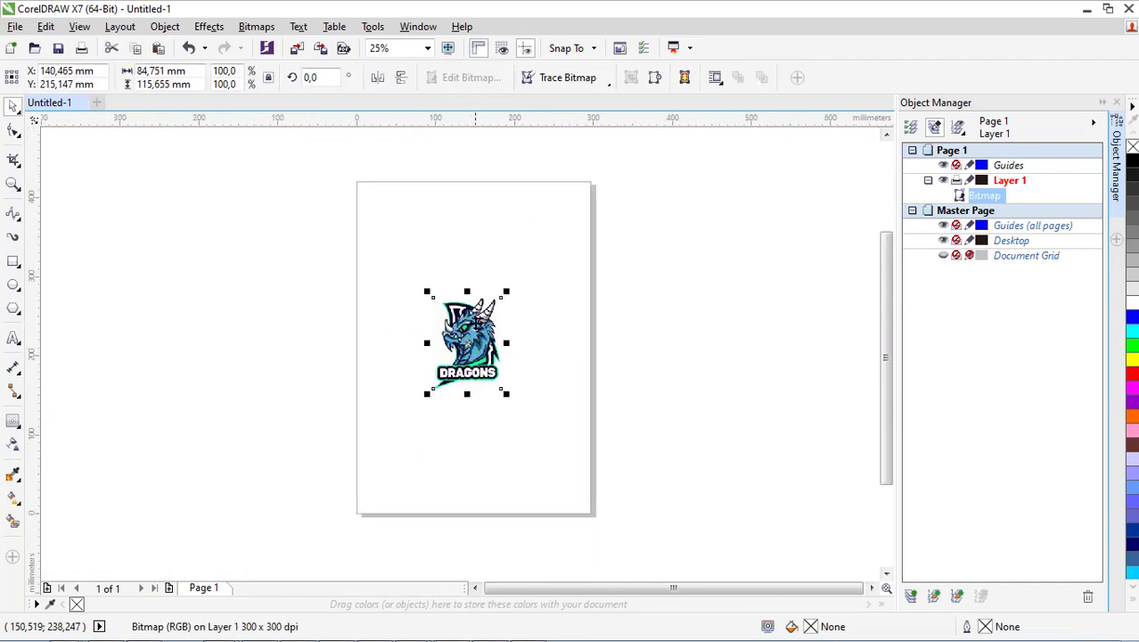
{"action": "scroll", "coordinate": [475, 317], "scroll_direction": "up", "scroll_amount": 1}
{"action": "left_click", "coordinate": [599, 345]}
{"action": "left_click", "coordinate": [463, 356]}
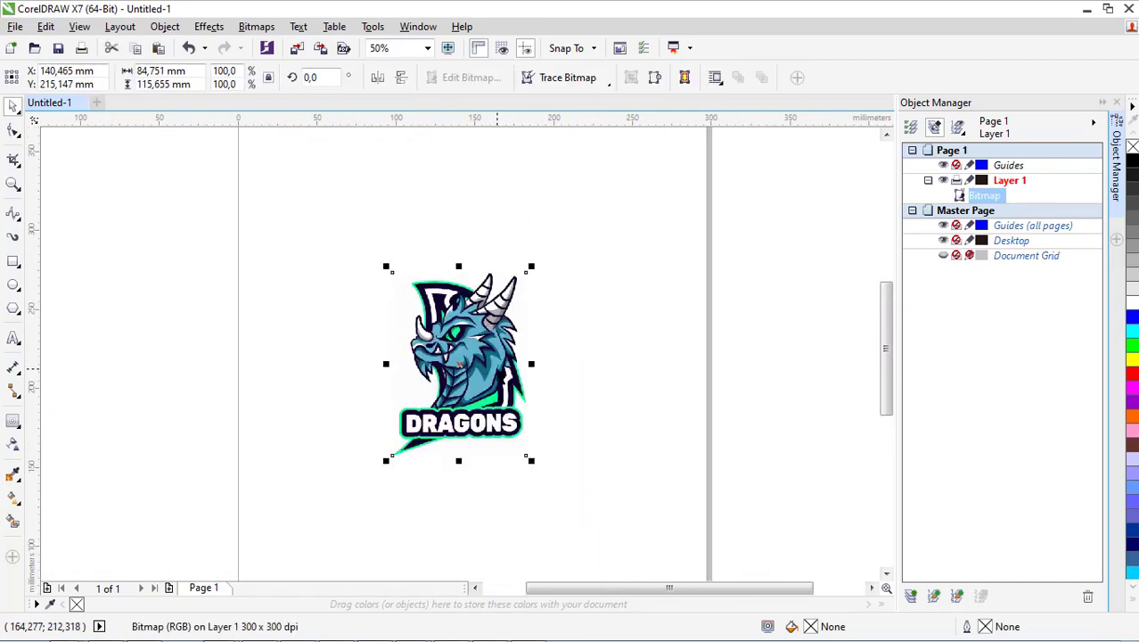
{"action": "left_click", "coordinate": [647, 340]}
{"action": "left_click", "coordinate": [419, 77]}
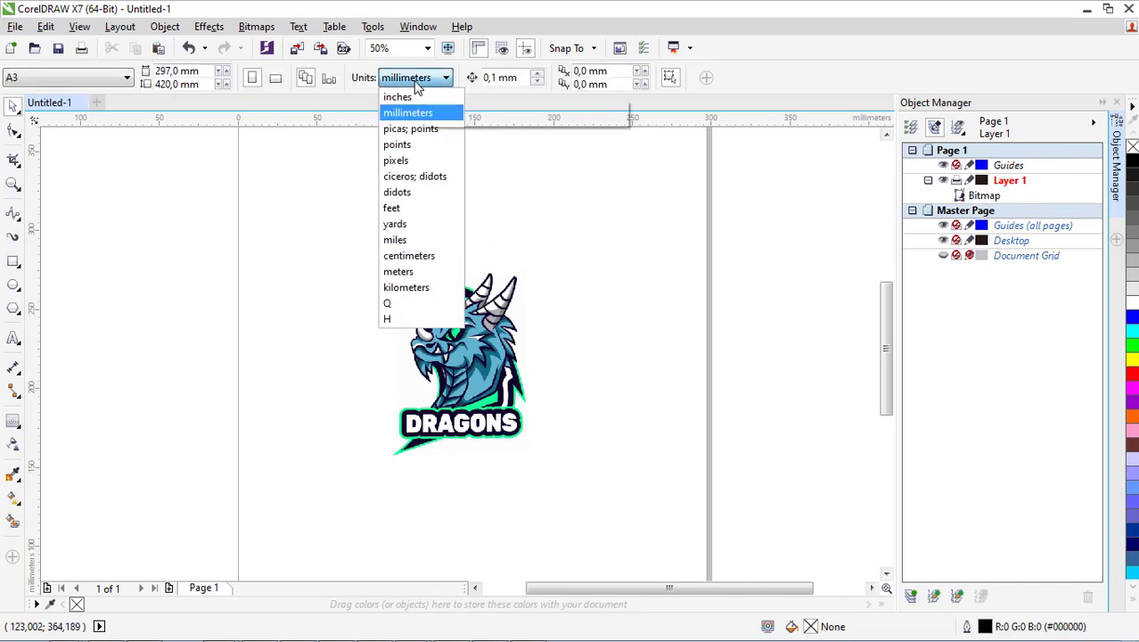
{"action": "left_click", "coordinate": [410, 253]}
- Move the dragon bitmap to the page's top-left corner and enlarge it to about 326.5%
{"action": "left_click", "coordinate": [461, 367]}
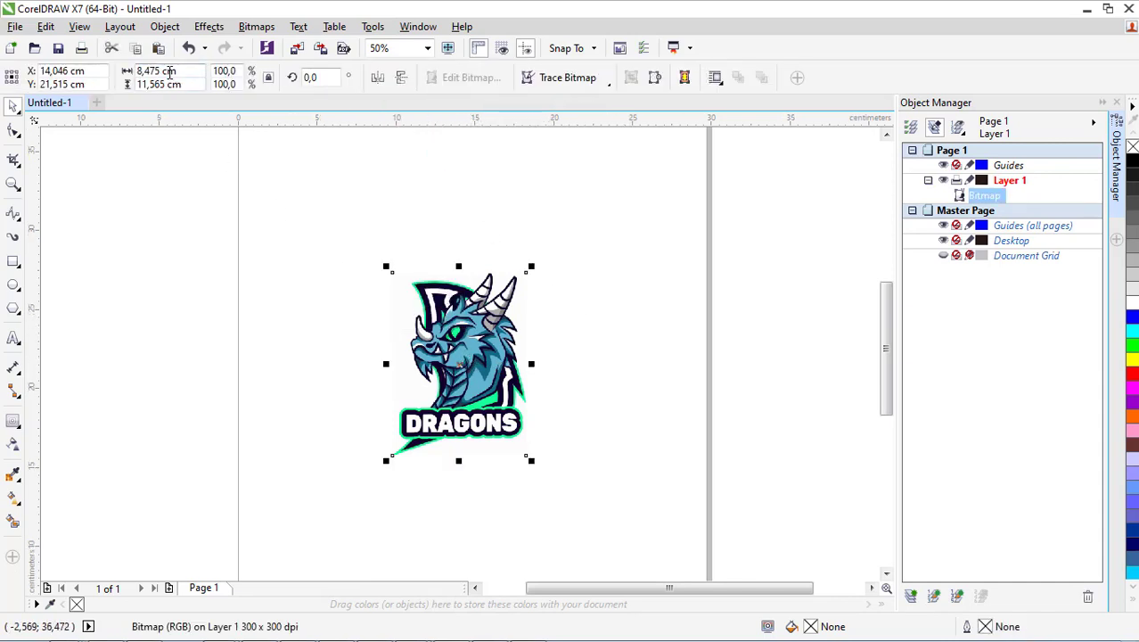
{"action": "scroll", "coordinate": [517, 364], "scroll_direction": "down", "scroll_amount": 2}
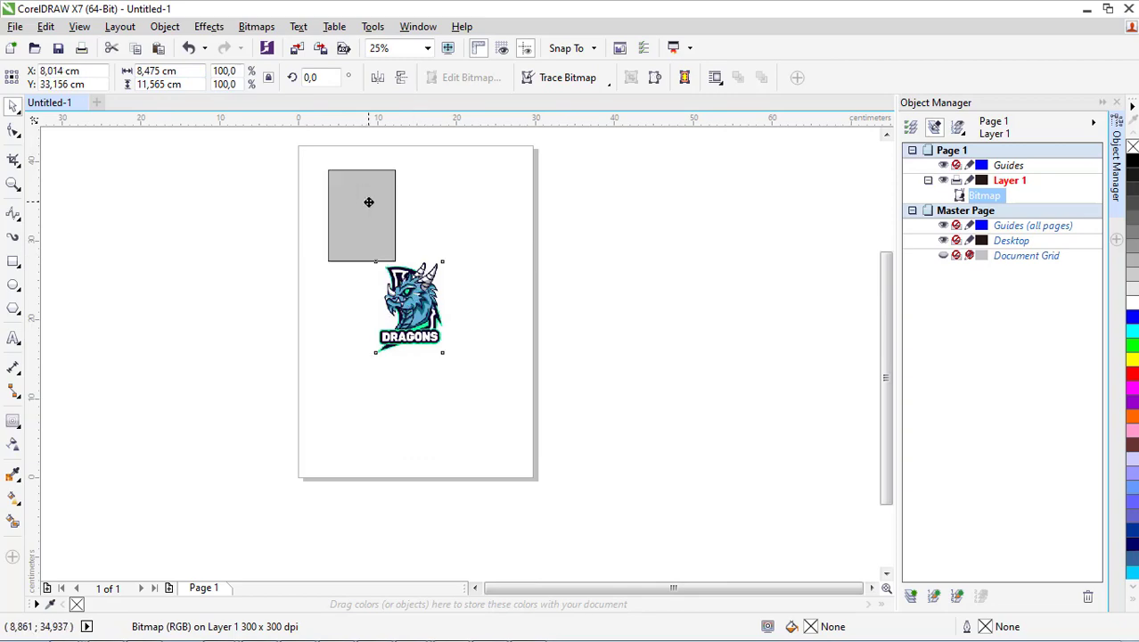
{"action": "left_click_drag", "start_coordinate": [414, 269], "coordinate": [348, 181]}
{"action": "left_click_drag", "start_coordinate": [384, 257], "coordinate": [535, 463]}
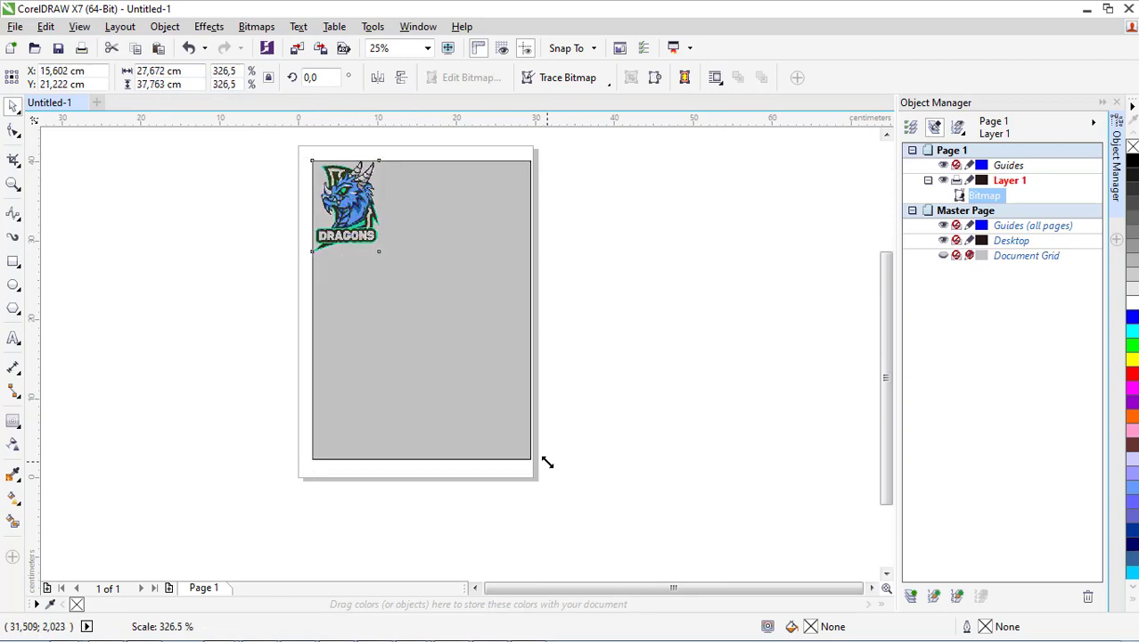
{"action": "key", "text": "Escape"}
{"action": "left_click", "coordinate": [413, 284]}
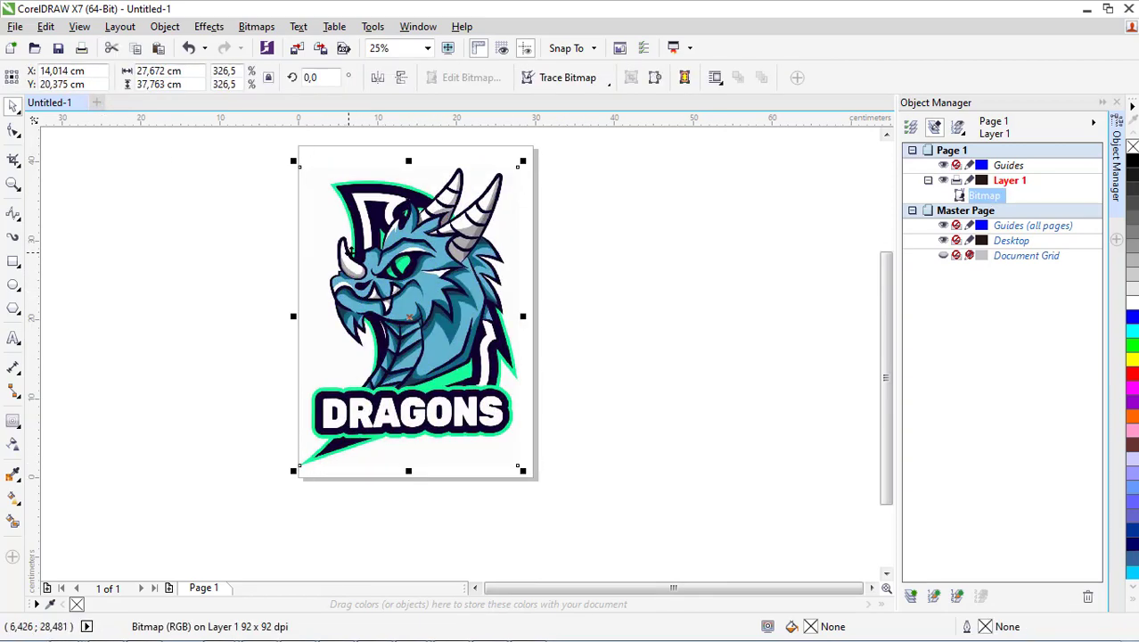
{"action": "scroll", "coordinate": [413, 285], "scroll_direction": "up", "scroll_amount": 3}
{"action": "scroll", "coordinate": [417, 299], "scroll_direction": "up", "scroll_amount": 2}
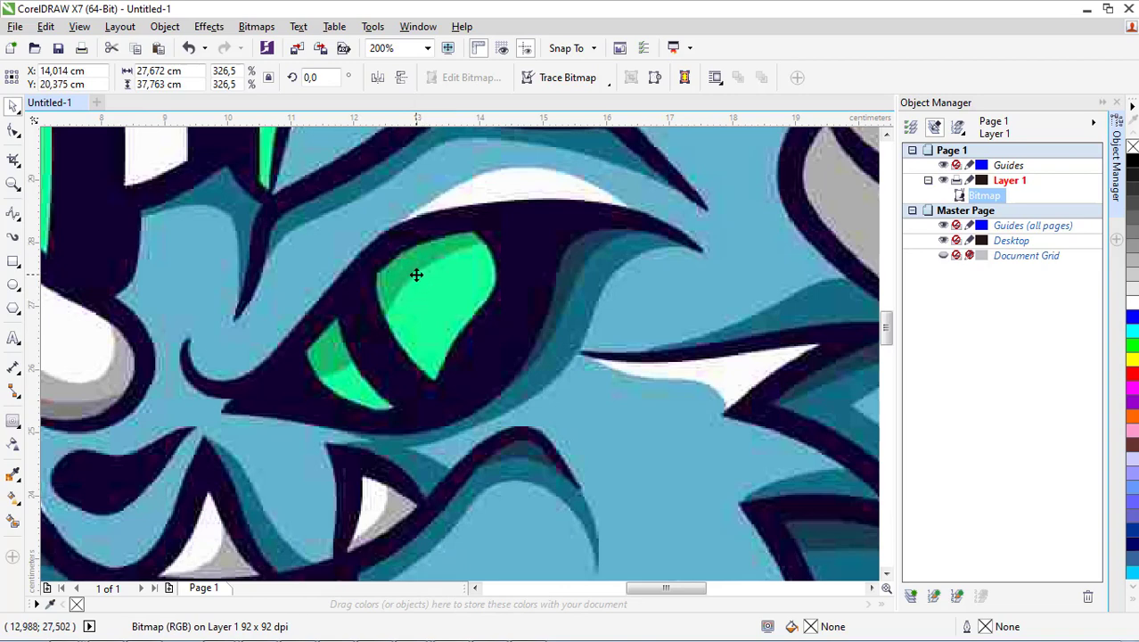
{"action": "scroll", "coordinate": [495, 281], "scroll_direction": "down", "scroll_amount": 1}
{"action": "scroll", "coordinate": [495, 281], "scroll_direction": "down", "scroll_amount": 1}
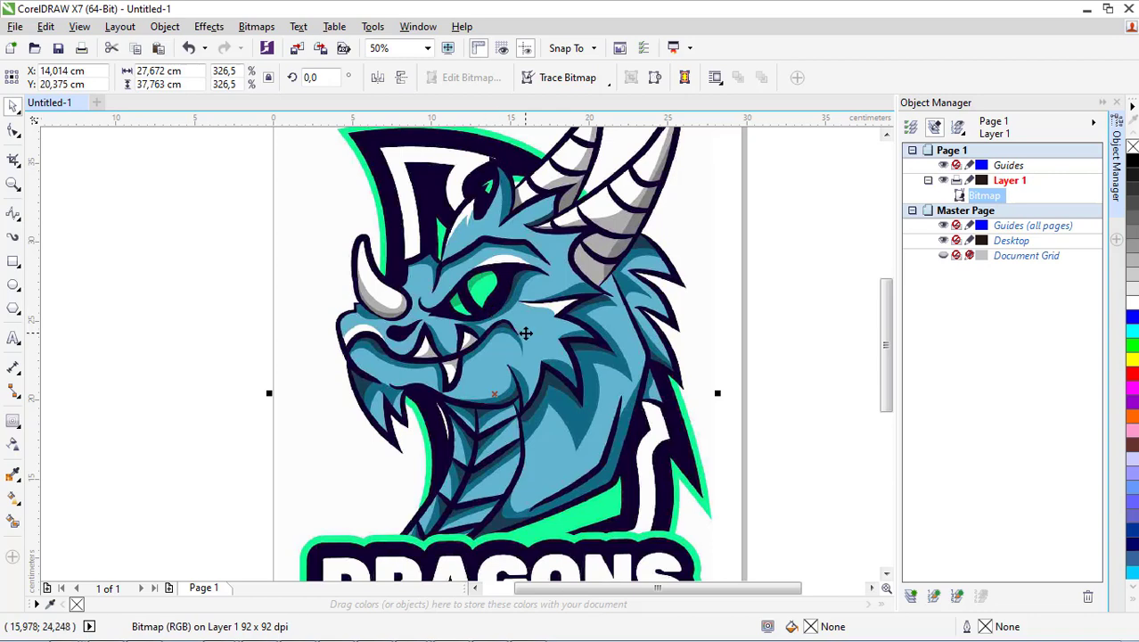
{"action": "scroll", "coordinate": [524, 331], "scroll_direction": "up", "scroll_amount": 2}
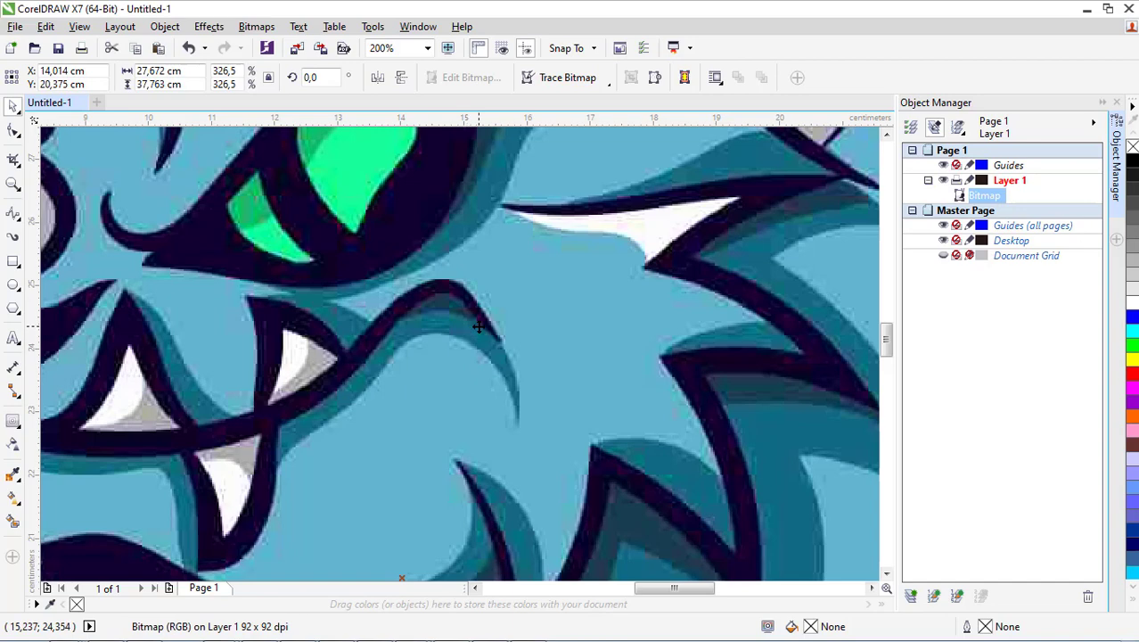
{"action": "scroll", "coordinate": [478, 327], "scroll_direction": "down", "scroll_amount": 3}
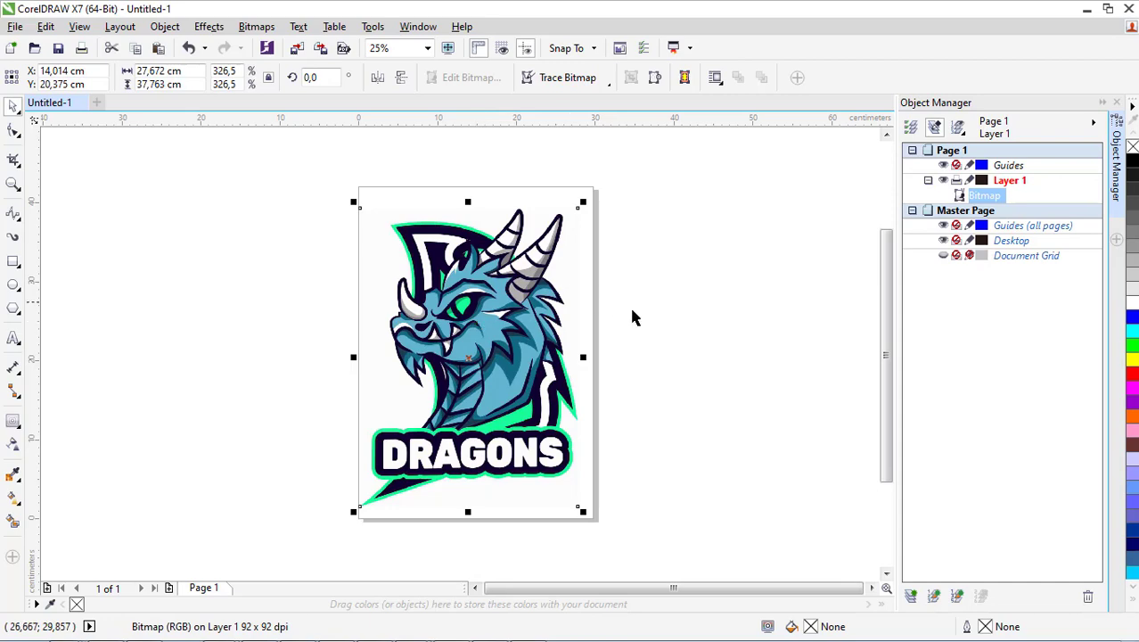
- Quick Trace the dragon bitmap into a 97-object group and move it beside the original
{"action": "scroll", "coordinate": [583, 297], "scroll_direction": "up", "scroll_amount": 1}
{"action": "left_click", "coordinate": [583, 80]}
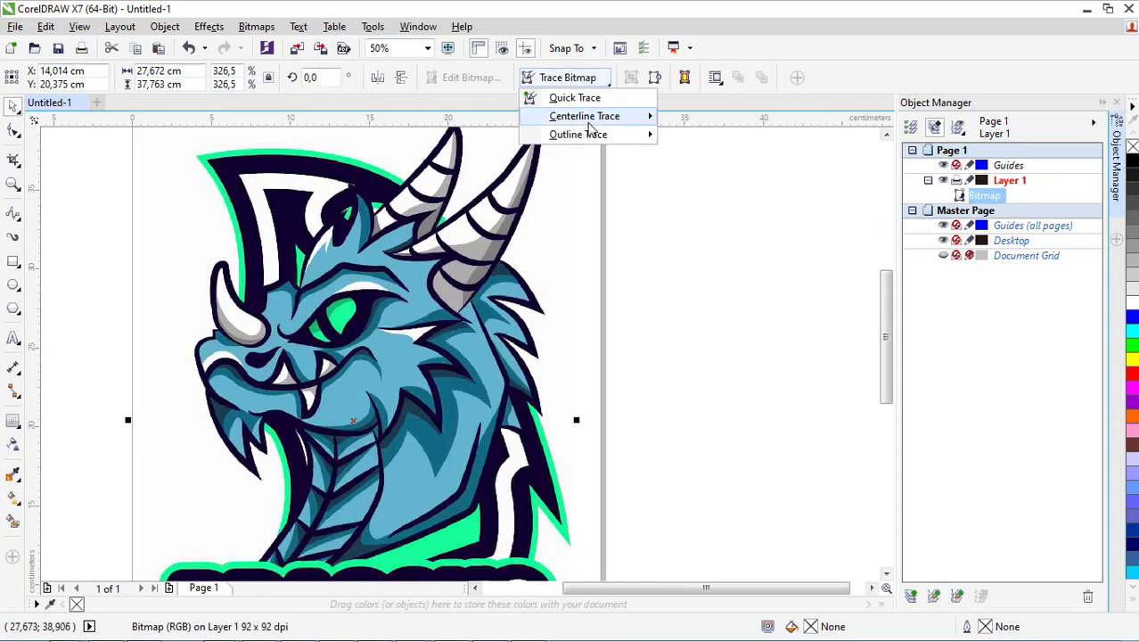
{"action": "left_click", "coordinate": [590, 98]}
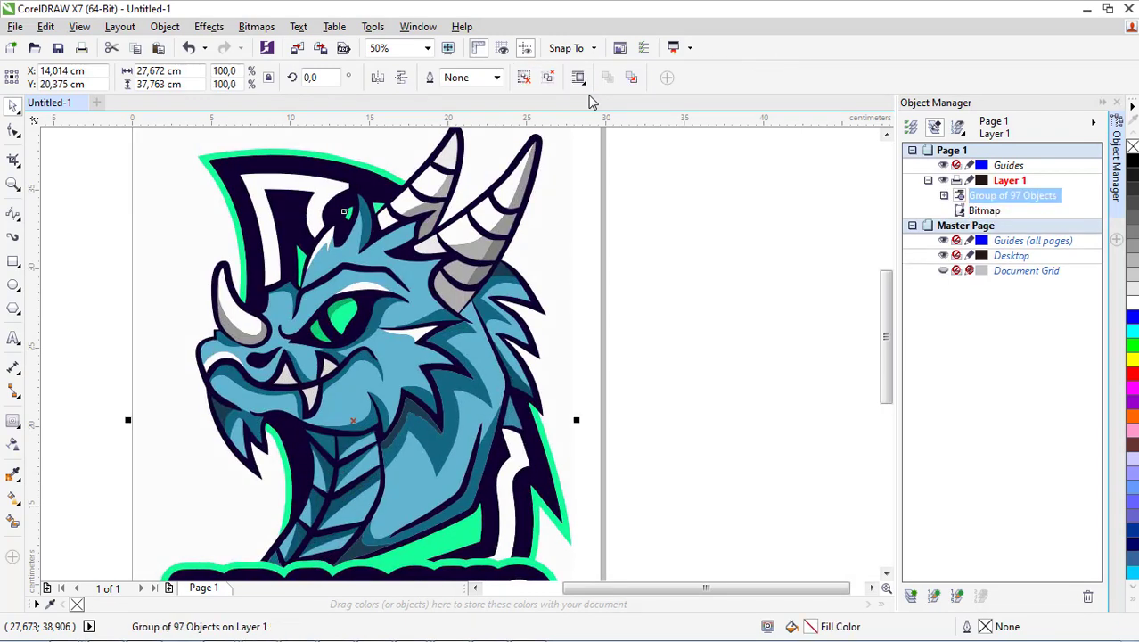
{"action": "scroll", "coordinate": [397, 361], "scroll_direction": "down", "scroll_amount": 1}
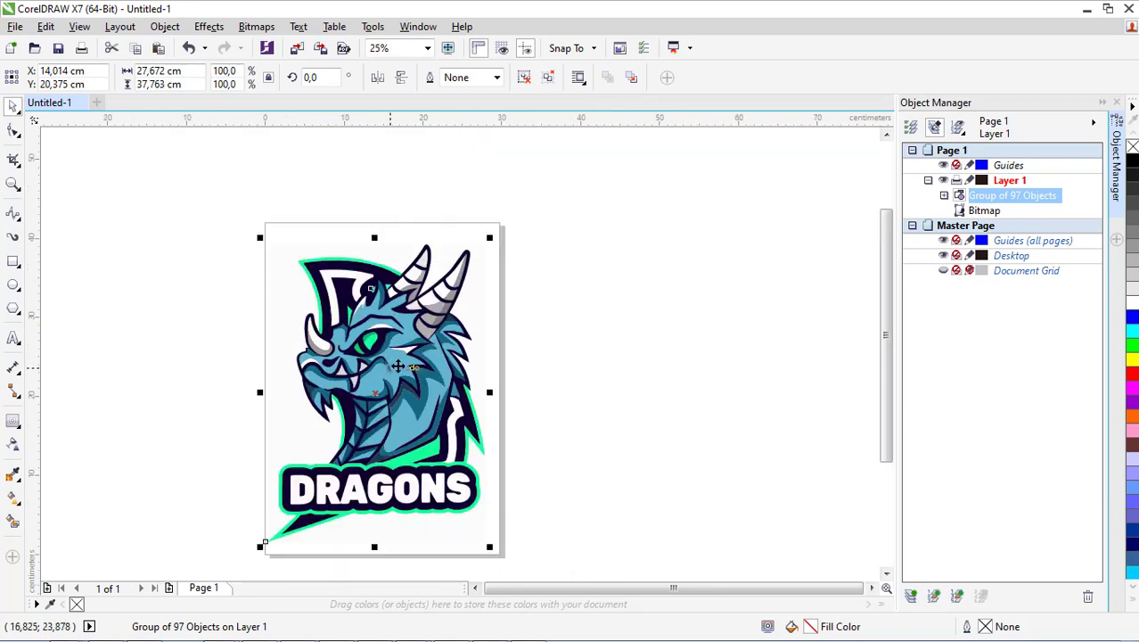
{"action": "left_click_drag", "start_coordinate": [325, 354], "coordinate": [570, 352]}
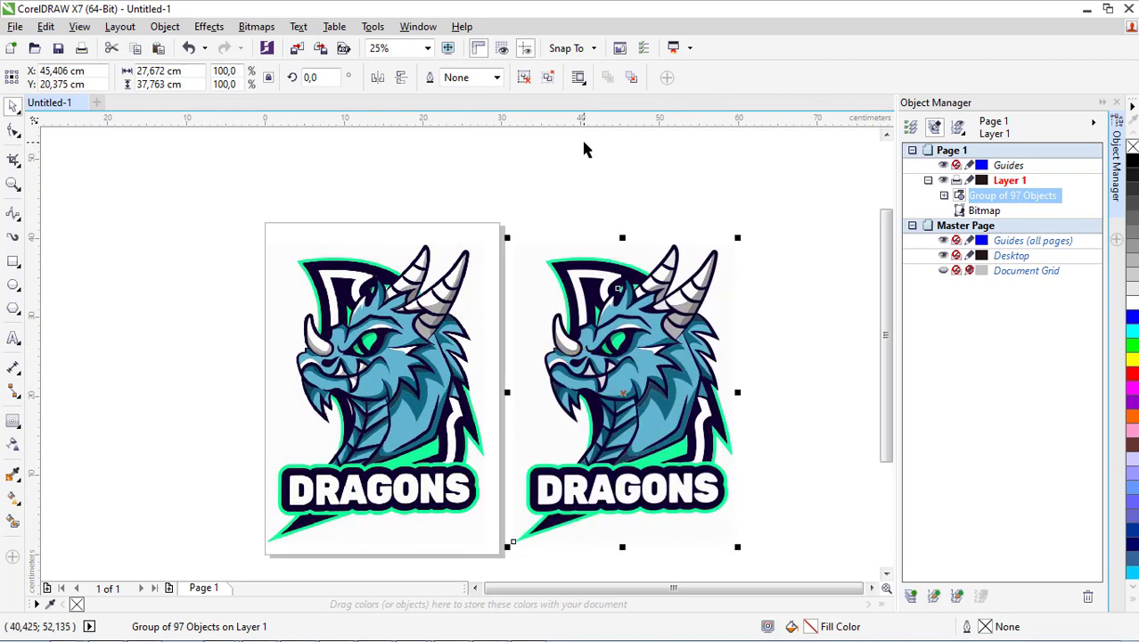
{"action": "left_click", "coordinate": [585, 193]}
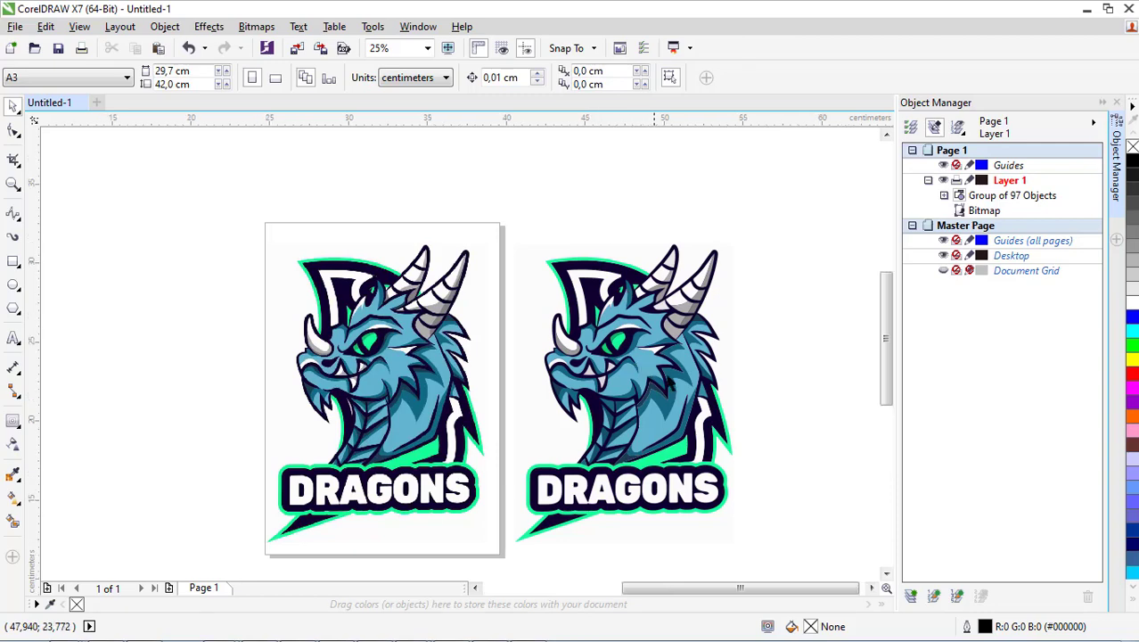
{"action": "scroll", "coordinate": [640, 380], "scroll_direction": "up", "scroll_amount": 2}
{"action": "scroll", "coordinate": [555, 326], "scroll_direction": "down", "scroll_amount": 2}
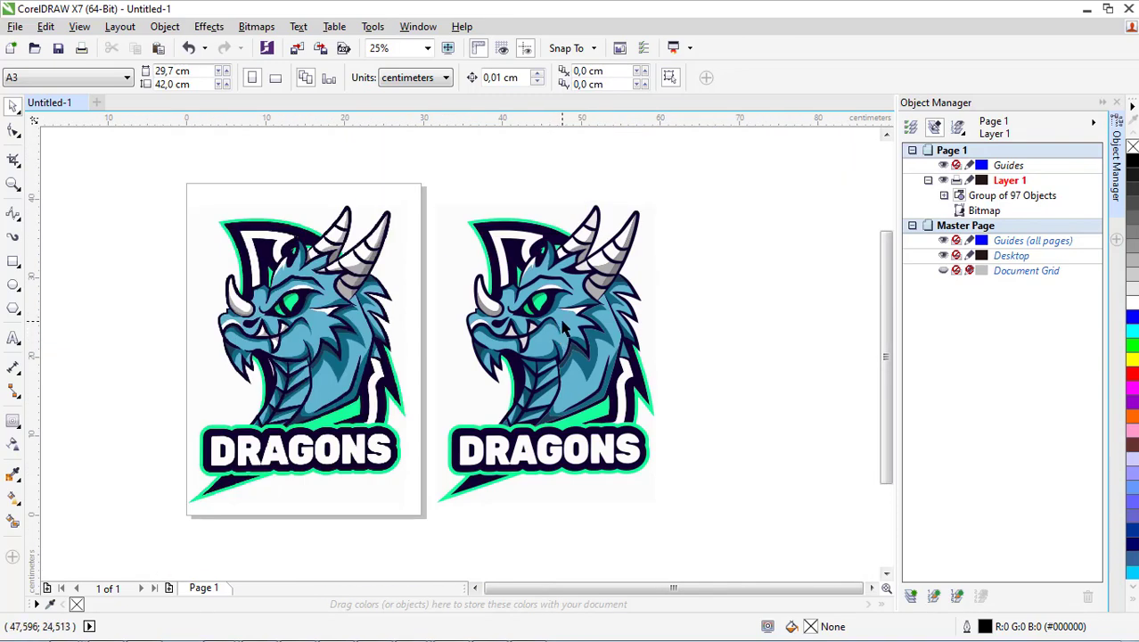
{"action": "scroll", "coordinate": [596, 323], "scroll_direction": "up", "scroll_amount": 2}
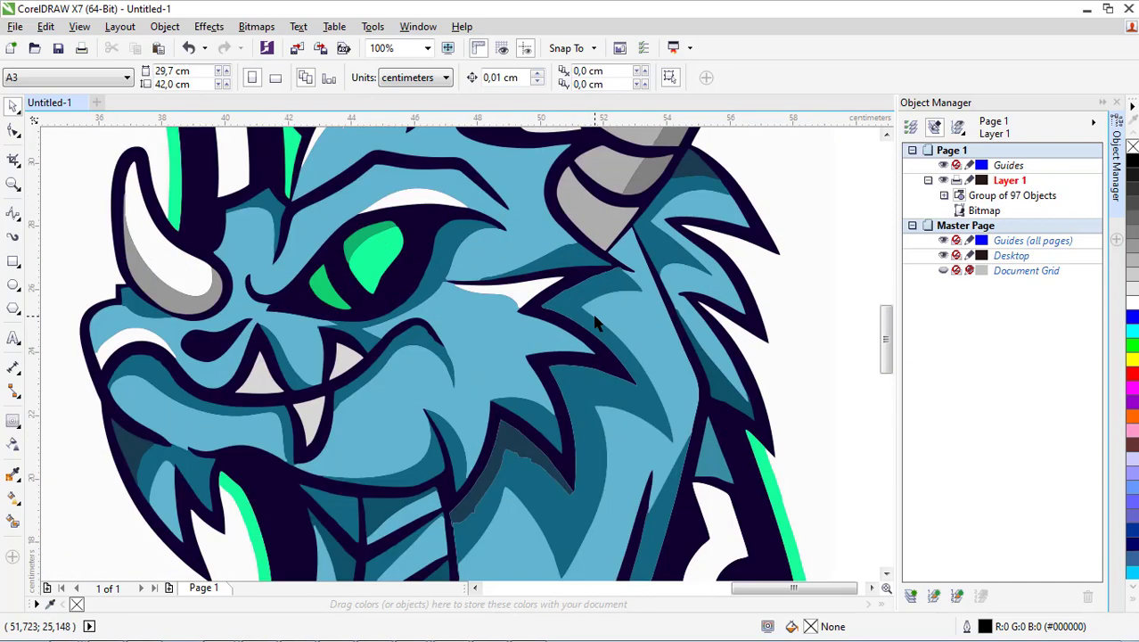
{"action": "scroll", "coordinate": [517, 408], "scroll_direction": "down", "scroll_amount": 1}
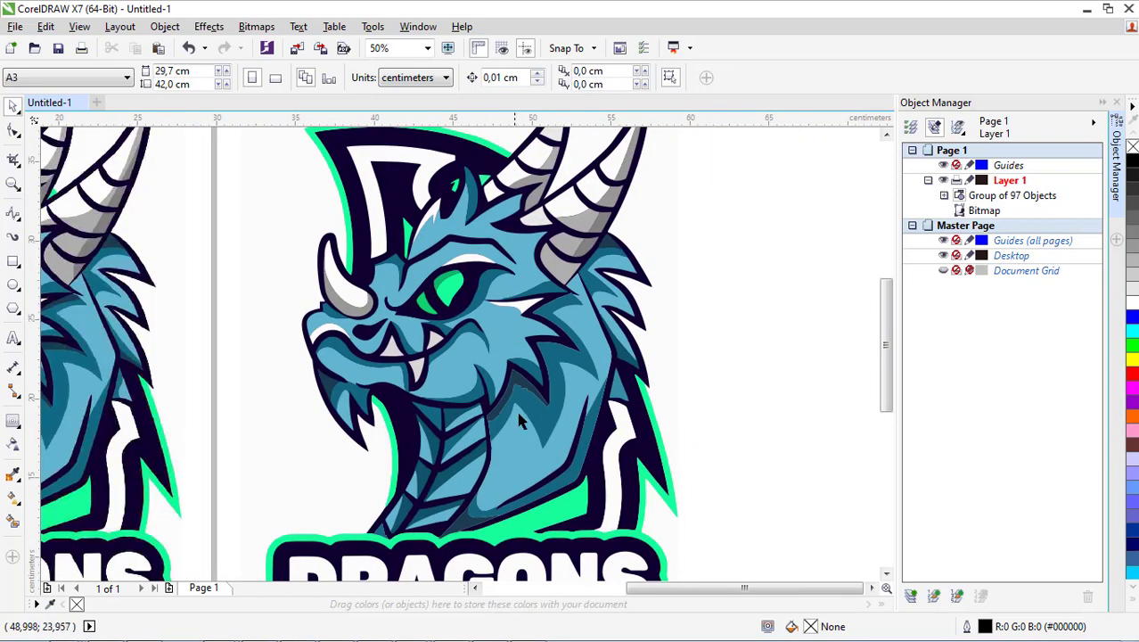
{"action": "scroll", "coordinate": [501, 389], "scroll_direction": "up", "scroll_amount": 2}
{"action": "scroll", "coordinate": [545, 347], "scroll_direction": "down", "scroll_amount": 1}
{"action": "scroll", "coordinate": [549, 353], "scroll_direction": "down", "scroll_amount": 2}
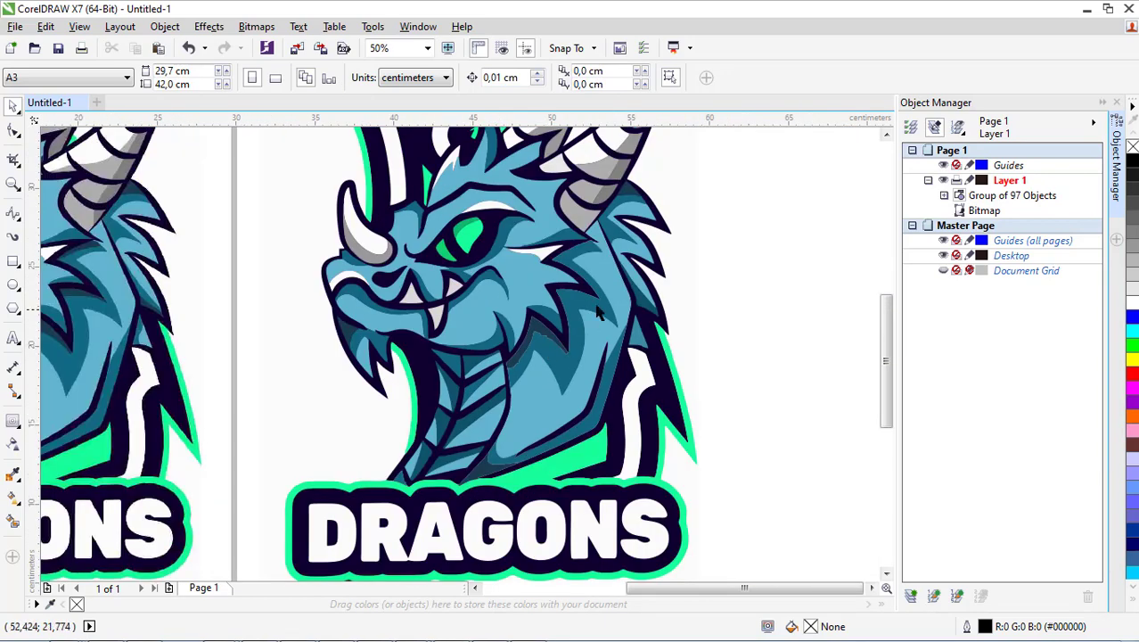
{"action": "scroll", "coordinate": [517, 564], "scroll_direction": "up", "scroll_amount": 1}
{"action": "scroll", "coordinate": [530, 568], "scroll_direction": "up", "scroll_amount": 1}
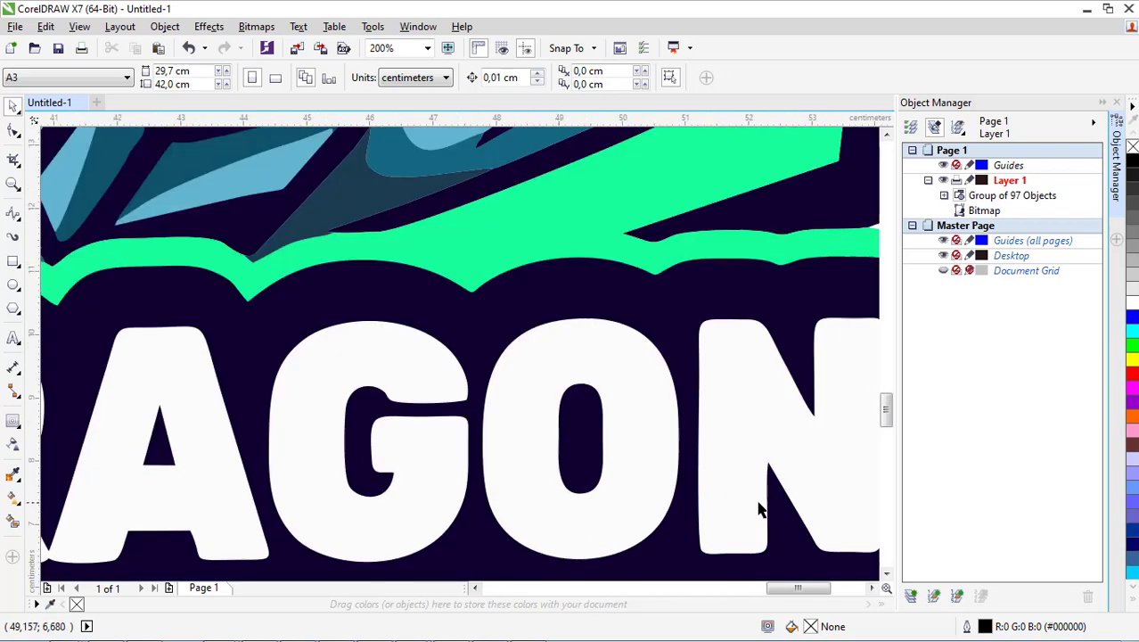
{"action": "scroll", "coordinate": [548, 441], "scroll_direction": "down", "scroll_amount": 2}
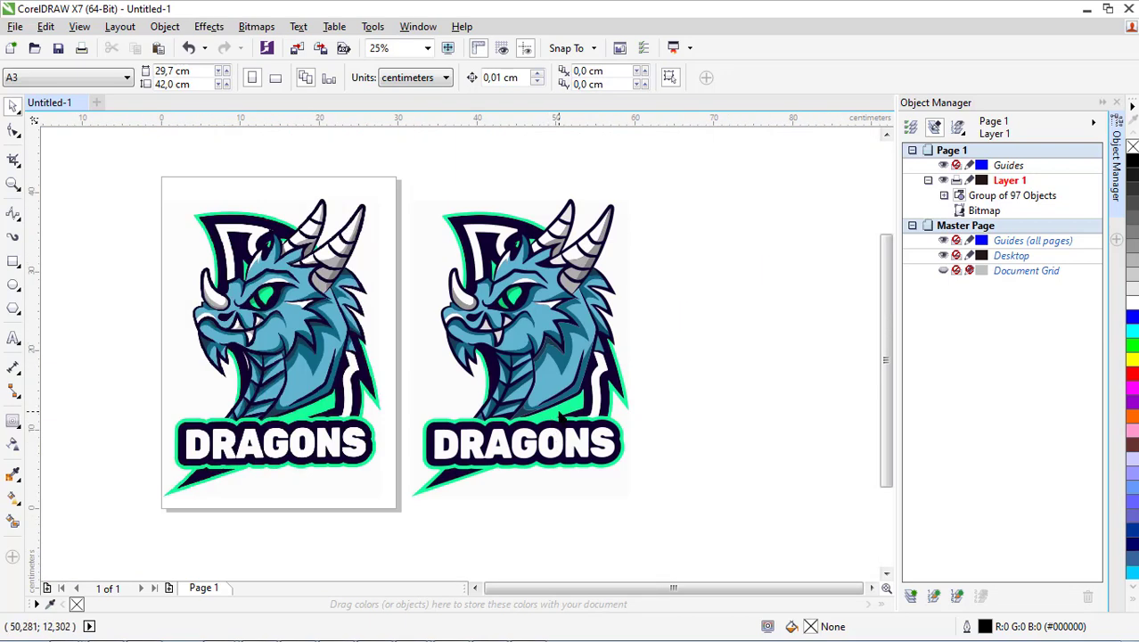
{"action": "scroll", "coordinate": [419, 298], "scroll_direction": "down", "scroll_amount": 1}
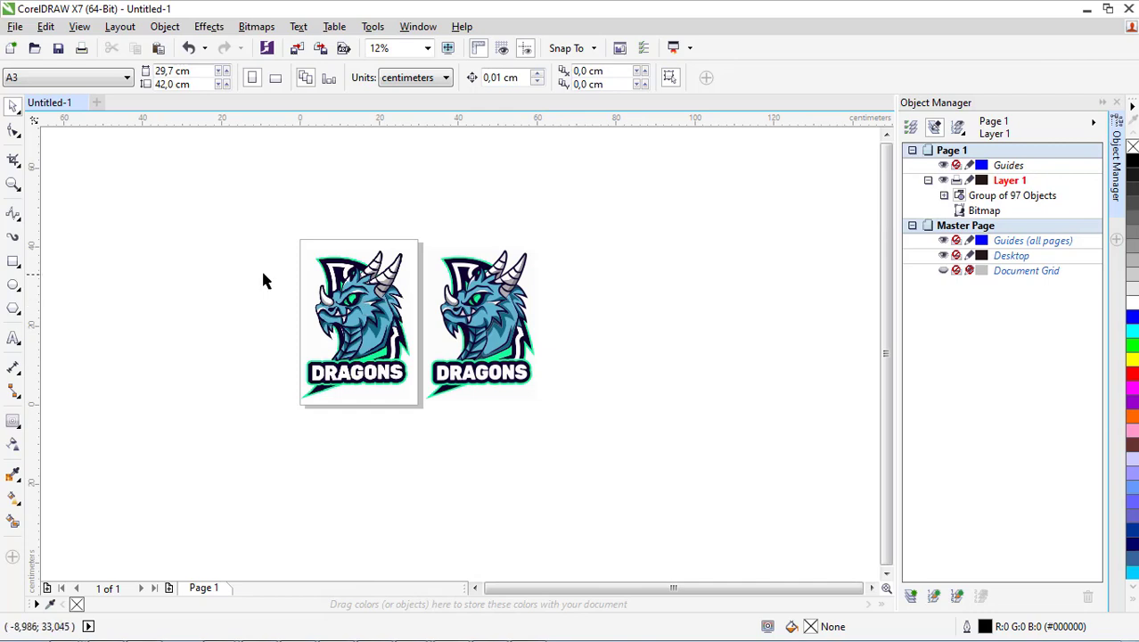
{"action": "key", "text": "z"}
{"action": "left_click_drag", "start_coordinate": [209, 203], "coordinate": [621, 463]}
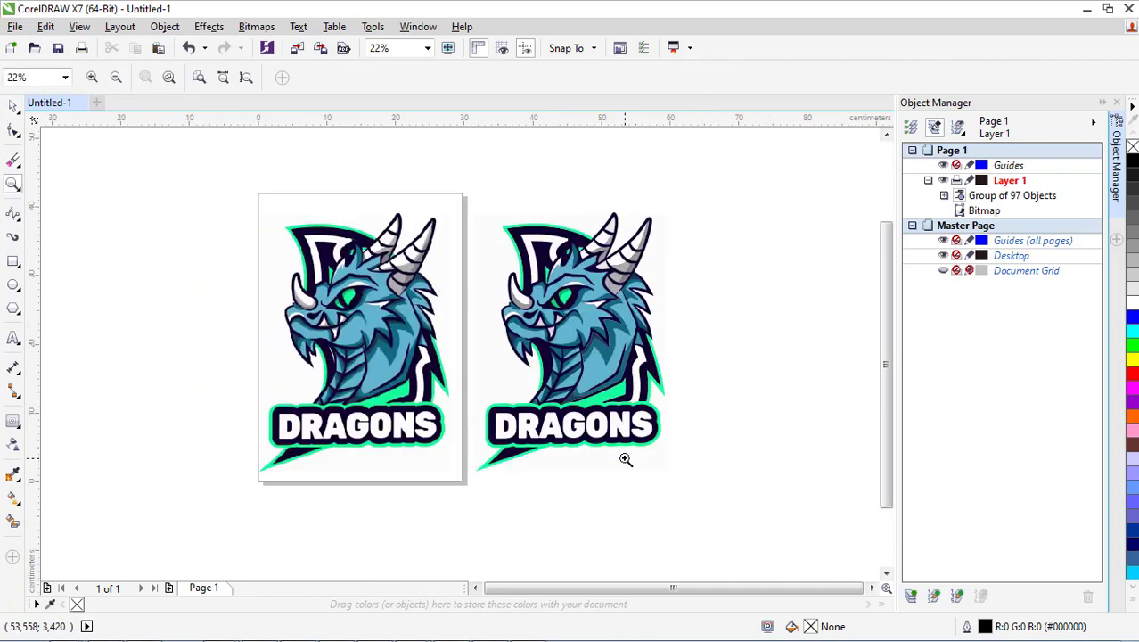
{"action": "key", "text": "space"}
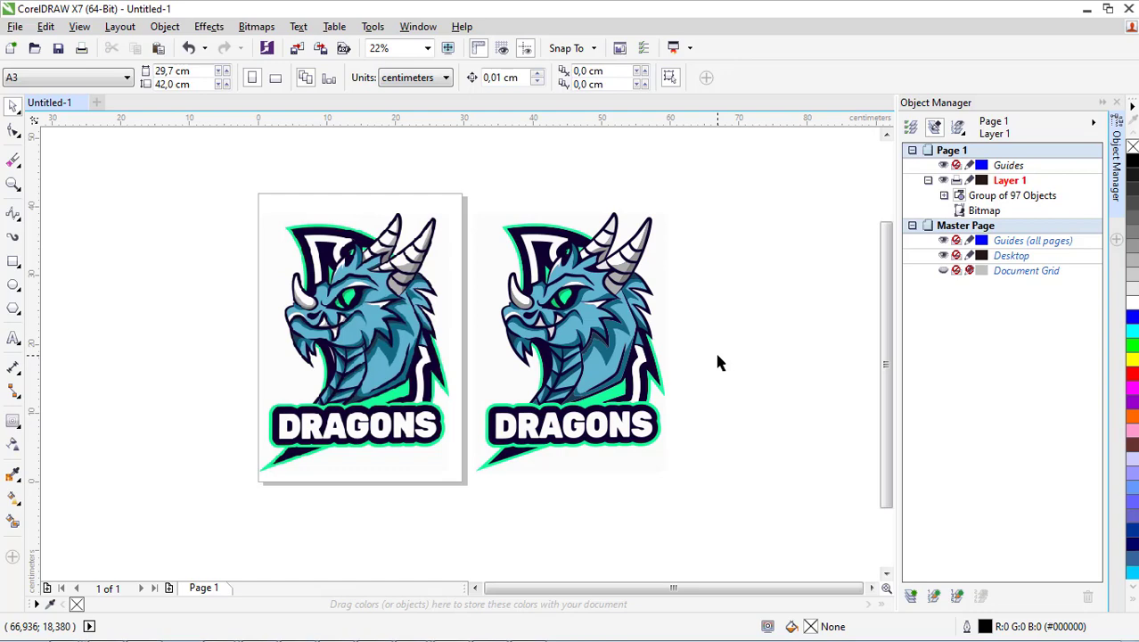
{"action": "scroll", "coordinate": [596, 294], "scroll_direction": "up", "scroll_amount": 2}
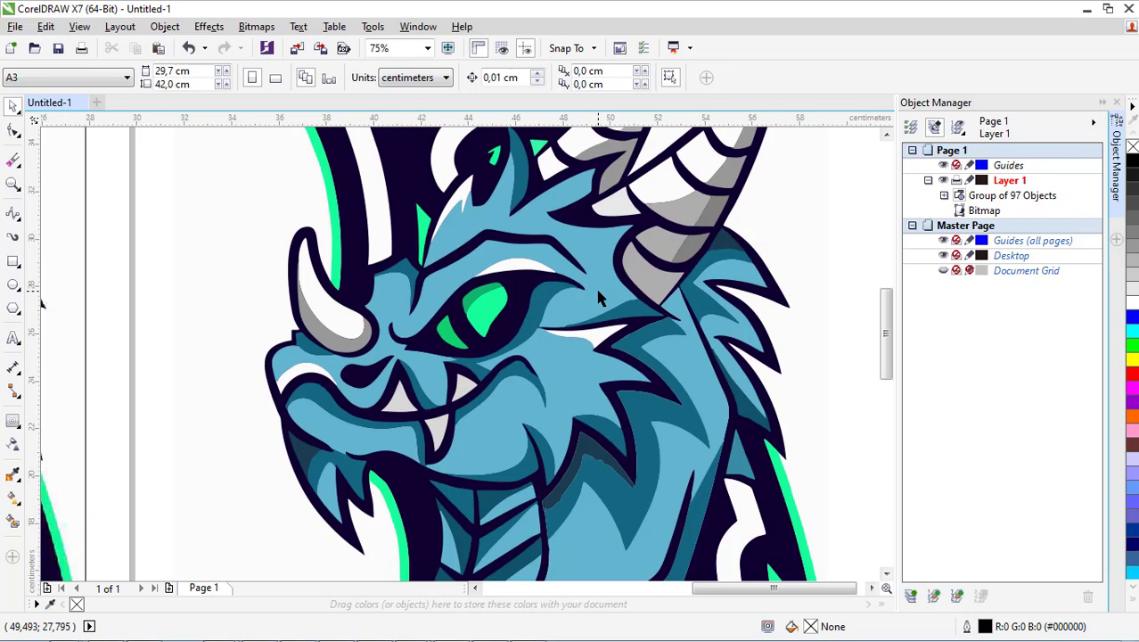
{"action": "scroll", "coordinate": [596, 294], "scroll_direction": "up", "scroll_amount": 2}
{"action": "scroll", "coordinate": [534, 342], "scroll_direction": "down", "scroll_amount": 3}
{"action": "scroll", "coordinate": [579, 381], "scroll_direction": "up", "scroll_amount": 2}
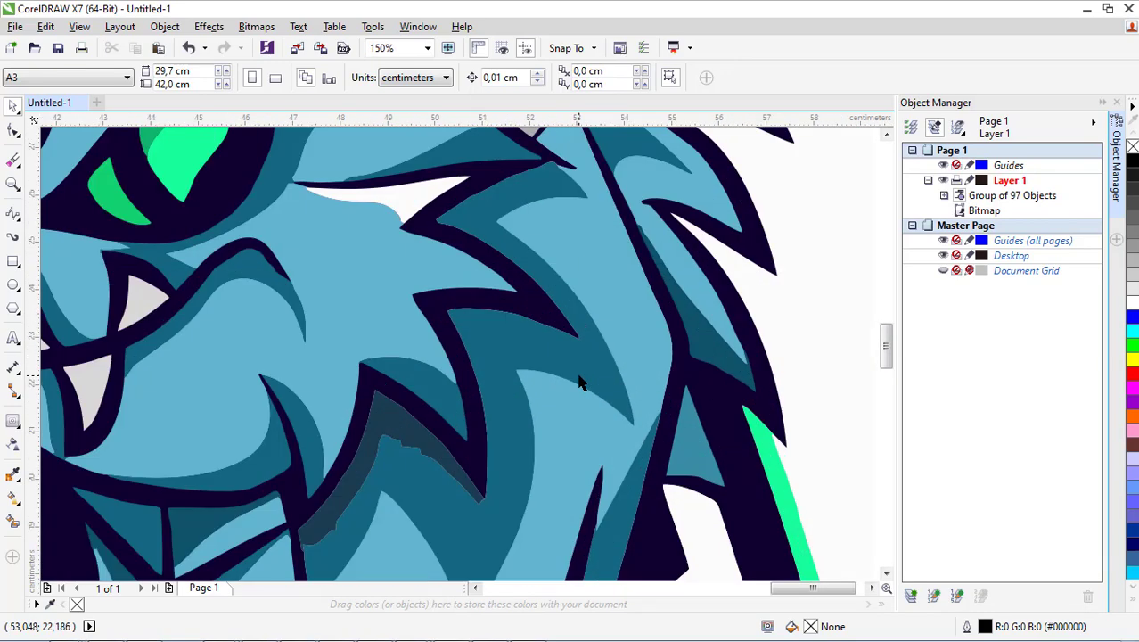
{"action": "scroll", "coordinate": [580, 379], "scroll_direction": "down", "scroll_amount": 1}
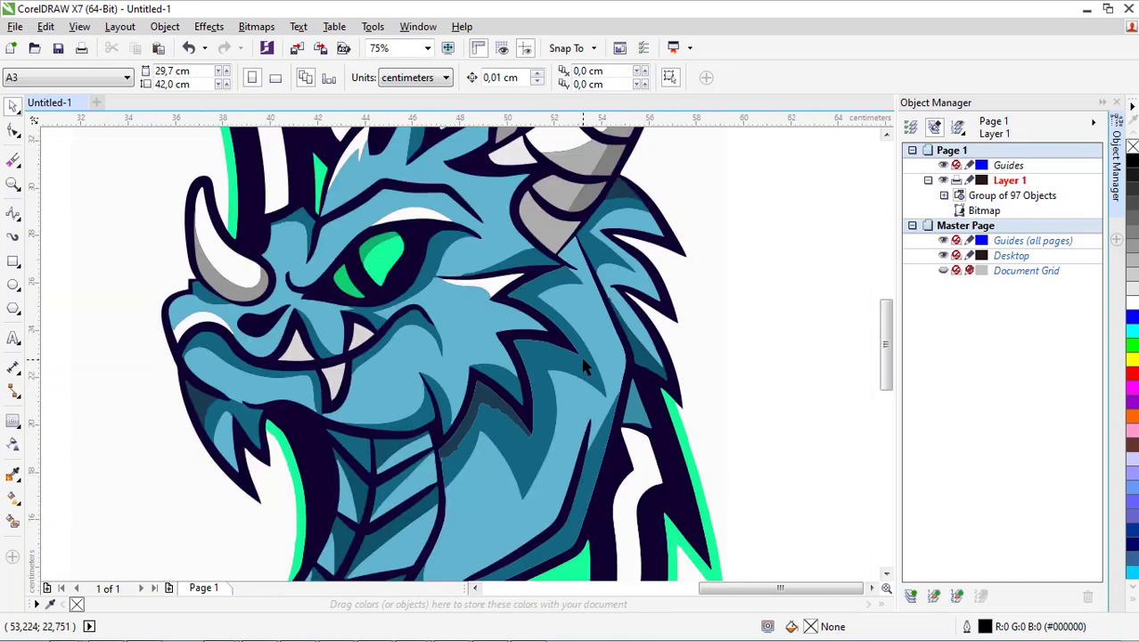
{"action": "scroll", "coordinate": [584, 365], "scroll_direction": "down", "scroll_amount": 1}
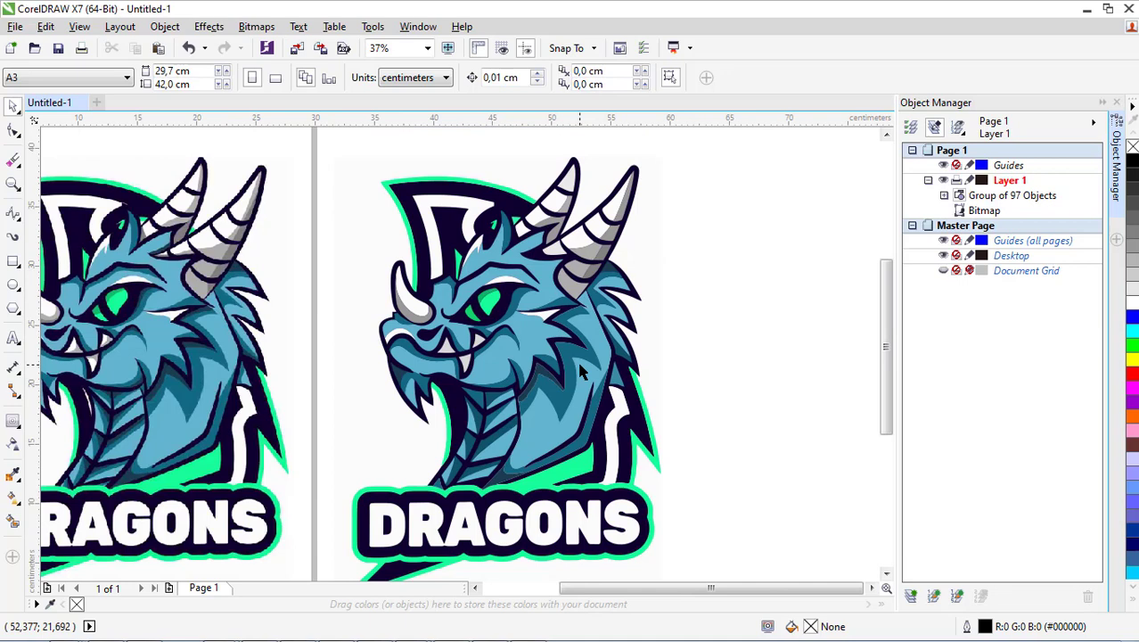
{"action": "left_click", "coordinate": [564, 364]}
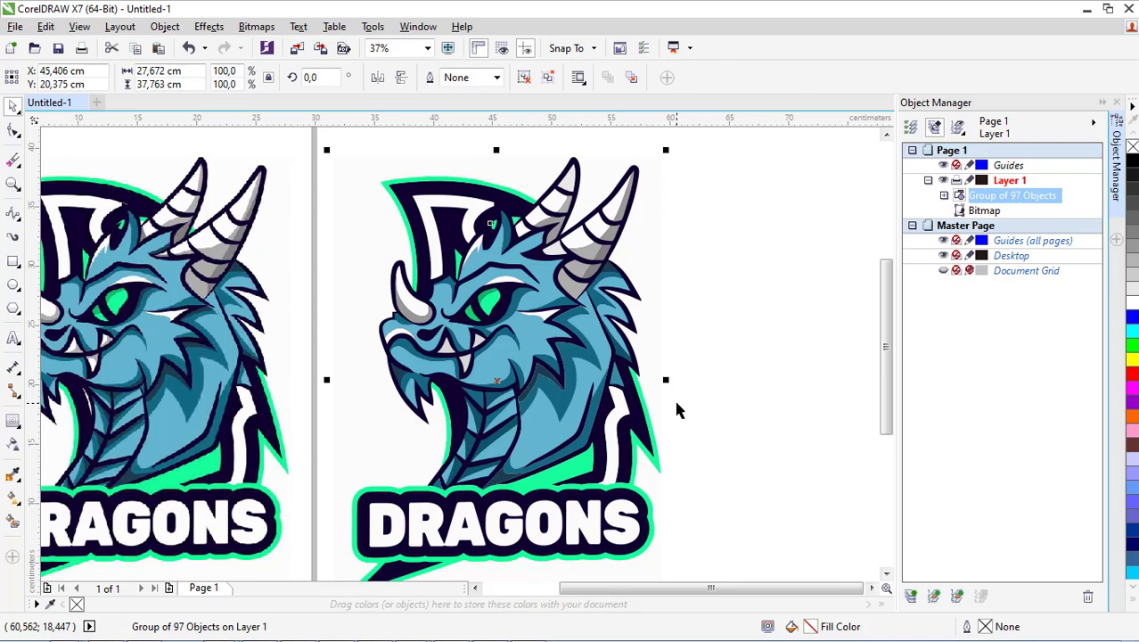
{"action": "left_click", "coordinate": [753, 389]}
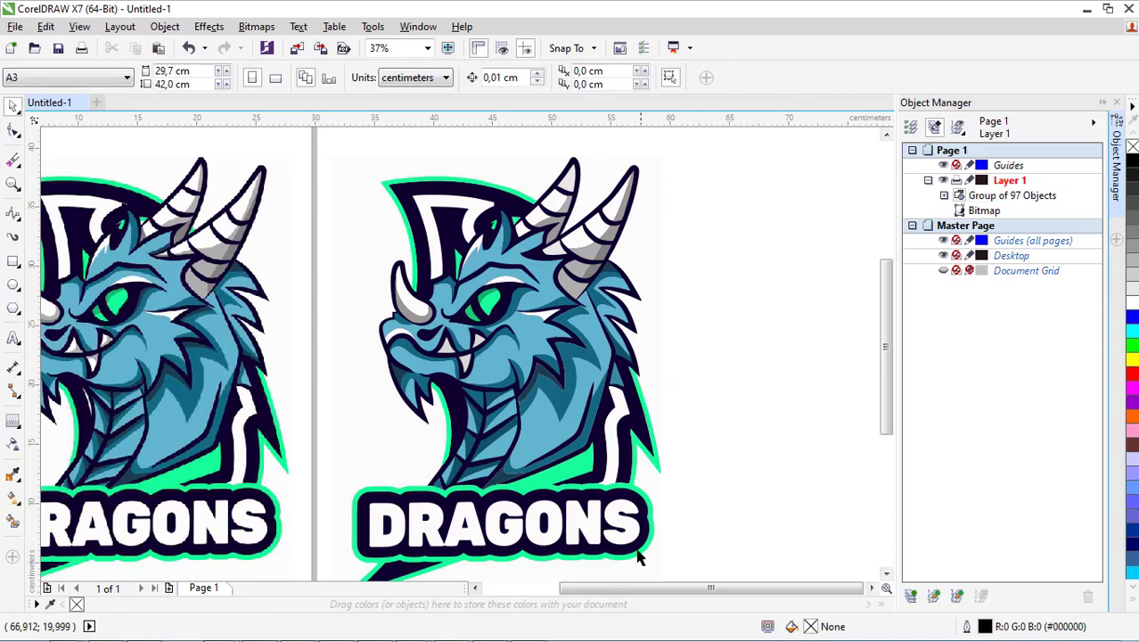
{"action": "scroll", "coordinate": [623, 592], "scroll_direction": "left", "scroll_amount": 2}
{"action": "scroll", "coordinate": [622, 591], "scroll_direction": "left", "scroll_amount": 1}
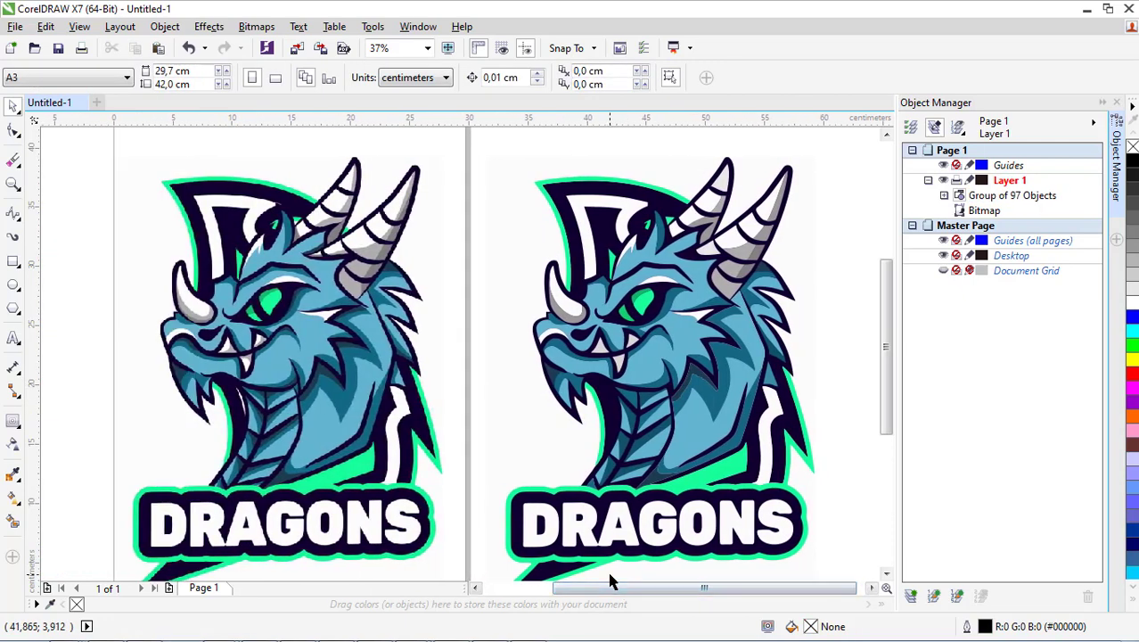
{"action": "left_click", "coordinate": [634, 495]}
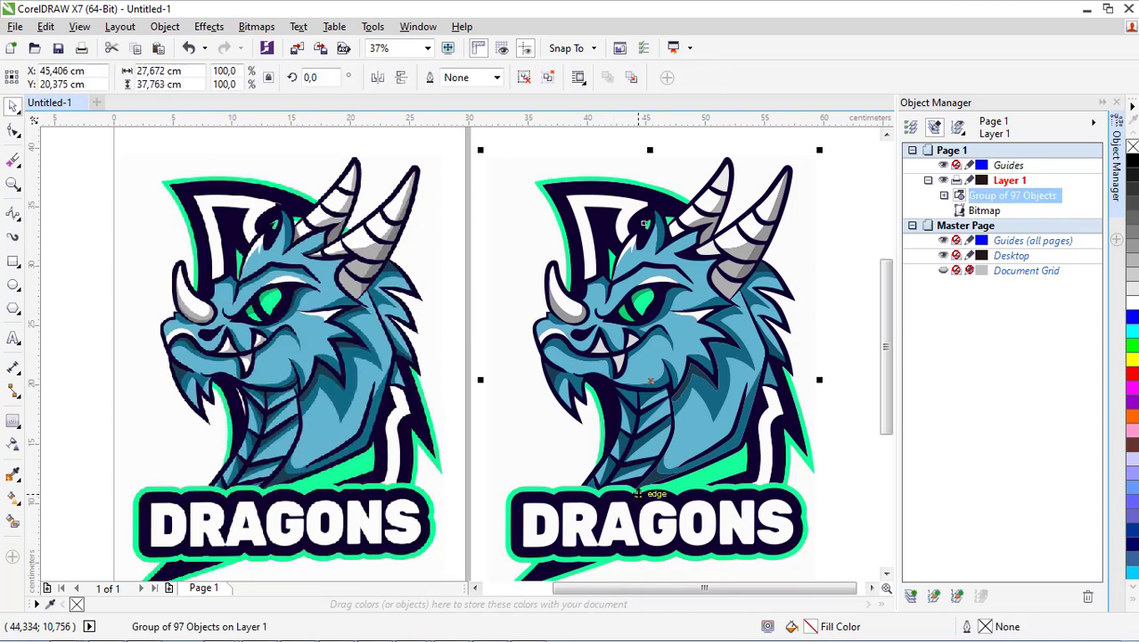
{"action": "left_click", "coordinate": [535, 144]}
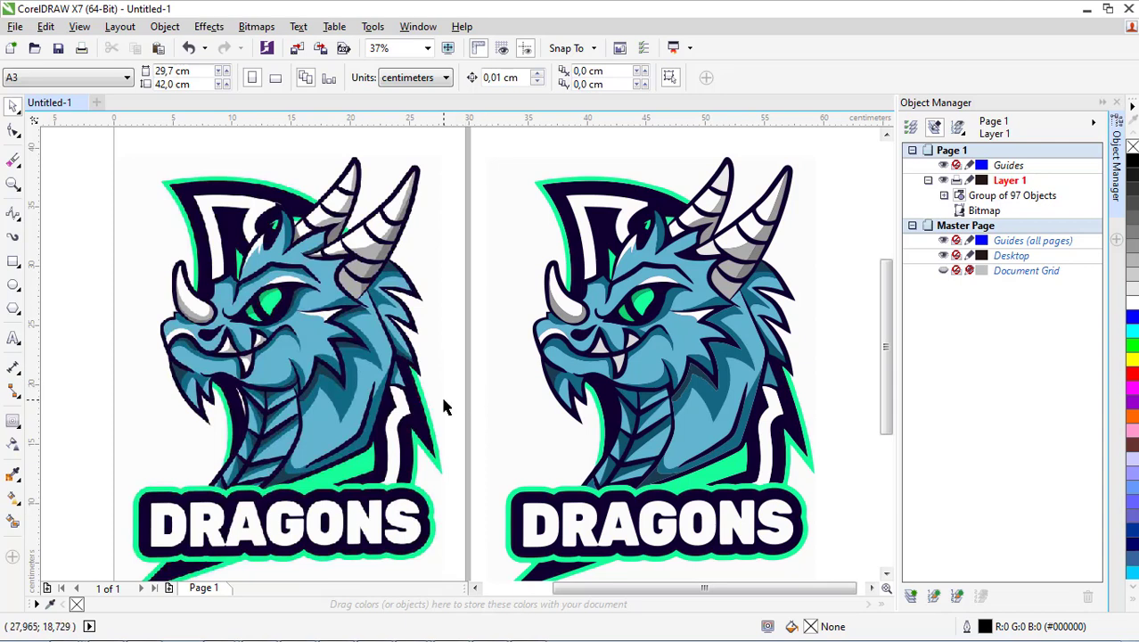
{"action": "scroll", "coordinate": [347, 387], "scroll_direction": "up", "scroll_amount": 3}
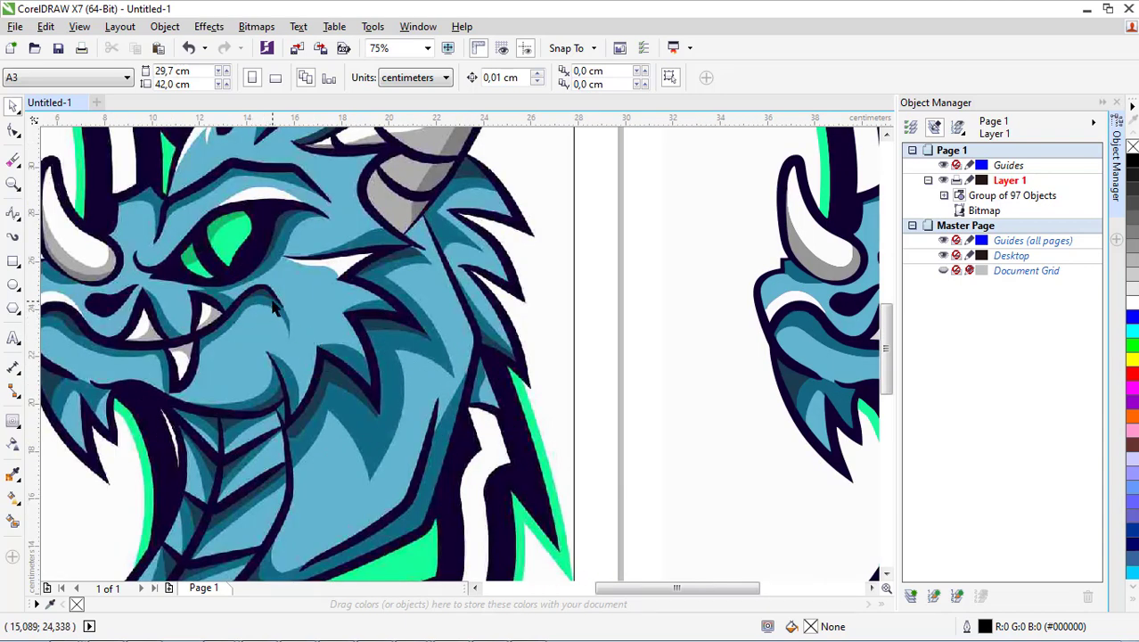
{"action": "scroll", "coordinate": [223, 337], "scroll_direction": "up", "scroll_amount": 2}
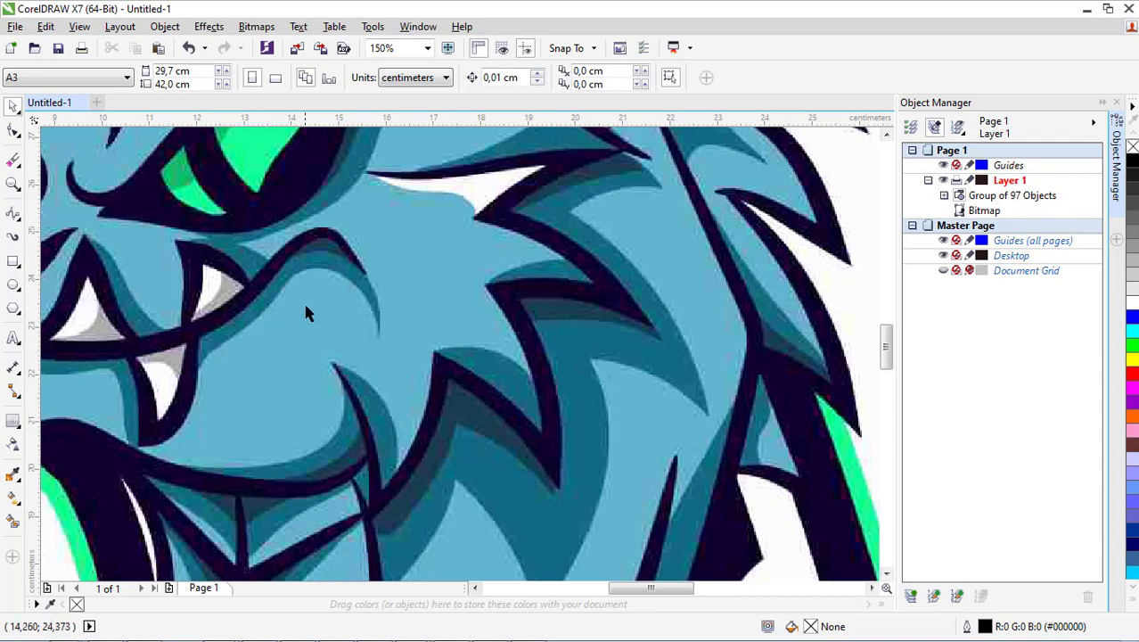
{"action": "scroll", "coordinate": [306, 312], "scroll_direction": "down", "scroll_amount": 2}
{"action": "scroll", "coordinate": [607, 345], "scroll_direction": "up", "scroll_amount": 1}
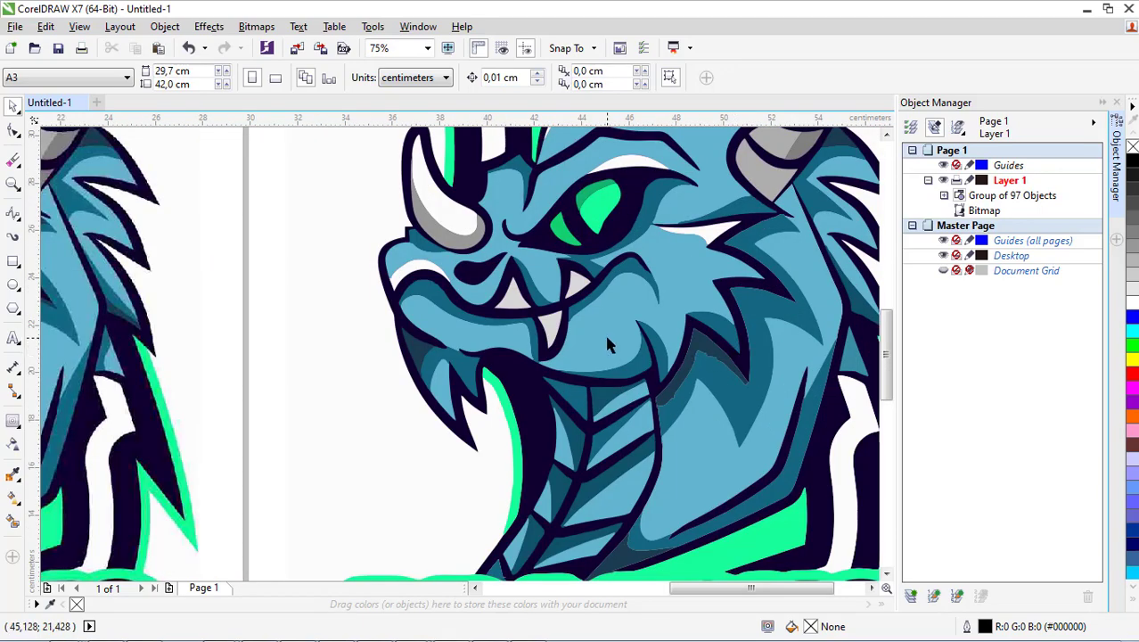
{"action": "scroll", "coordinate": [607, 345], "scroll_direction": "down", "scroll_amount": 2}
{"action": "scroll", "coordinate": [364, 334], "scroll_direction": "up", "scroll_amount": 1}
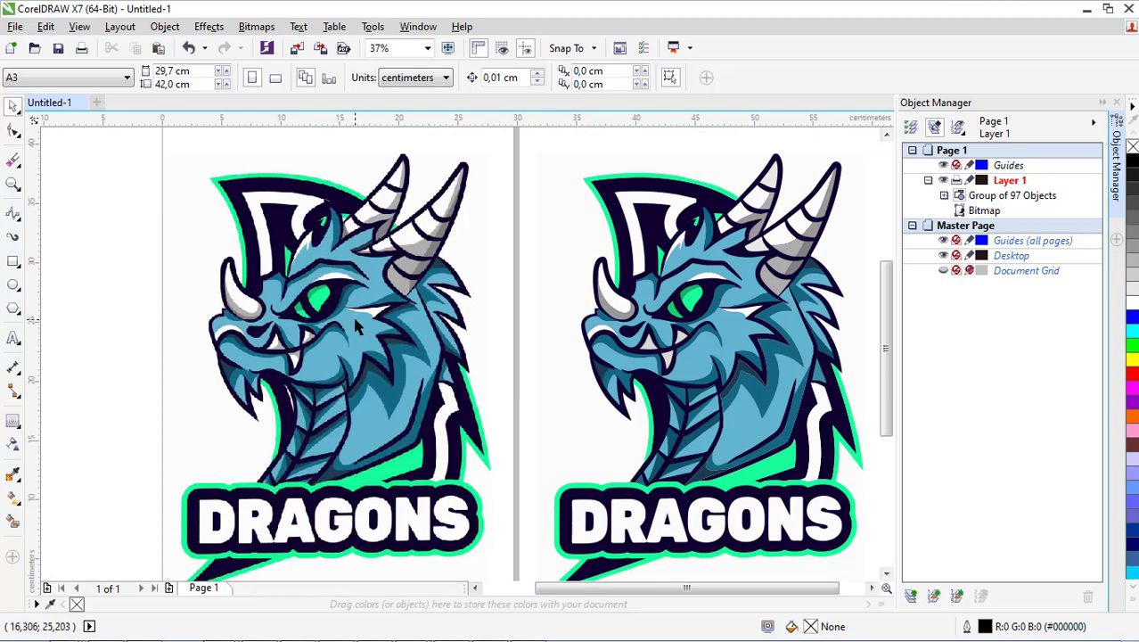
{"action": "mouse_move", "coordinate": [64, 629]}
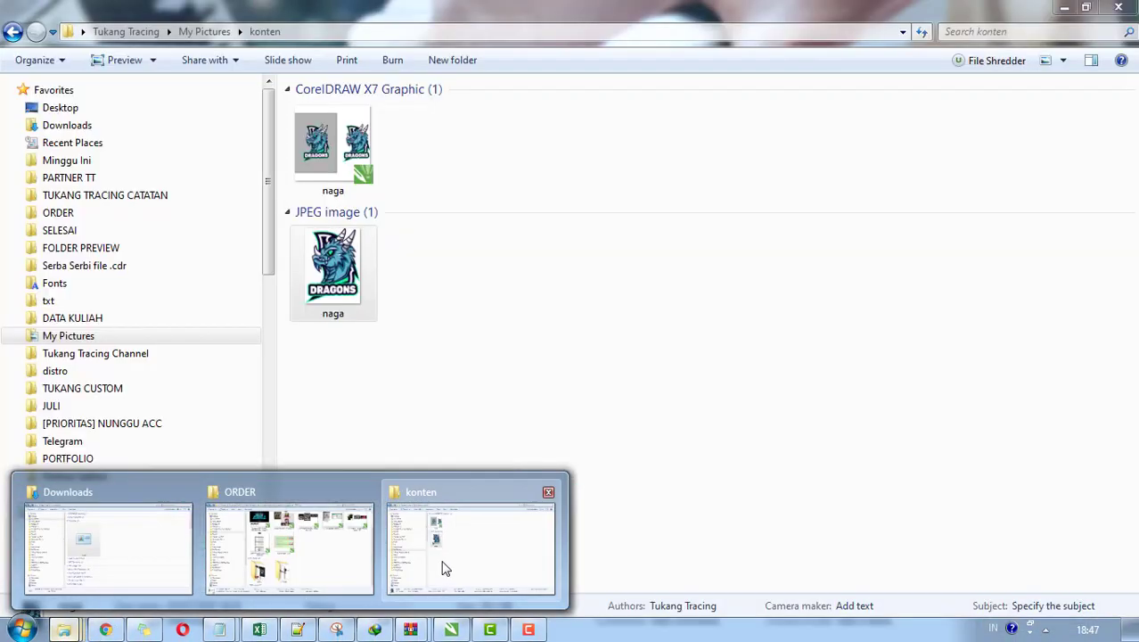
- Copy the 118-object dragon group from naga.cdr and paste it into Untitled-1
{"action": "left_click", "coordinate": [435, 578]}
{"action": "left_click", "coordinate": [331, 268]}
{"action": "key", "text": "alt+Tab"}
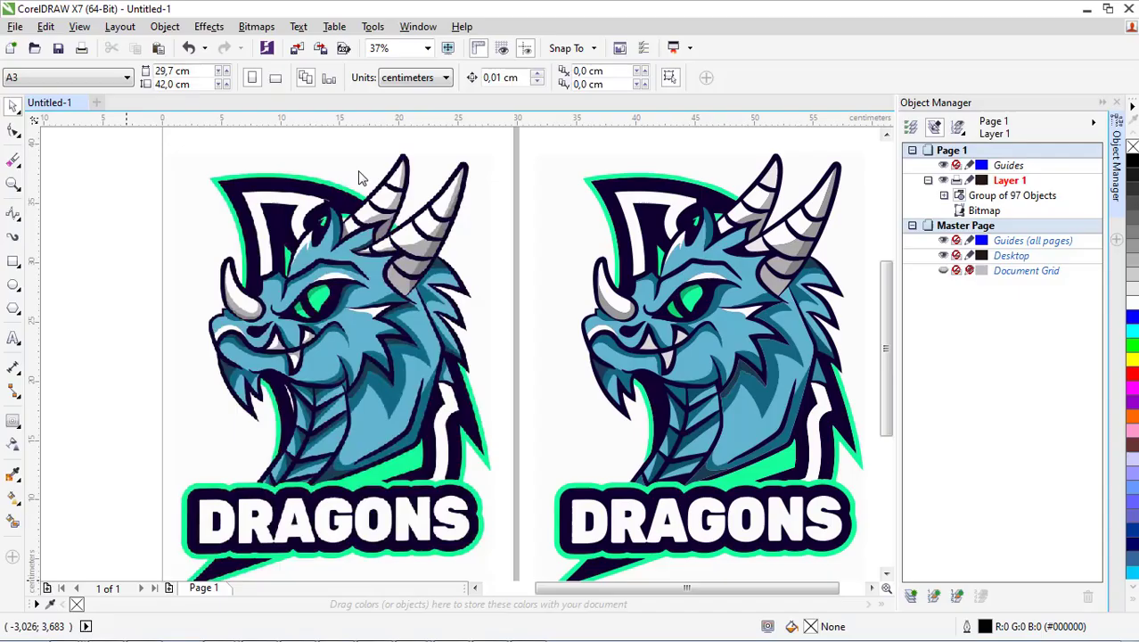
{"action": "left_click", "coordinate": [683, 356]}
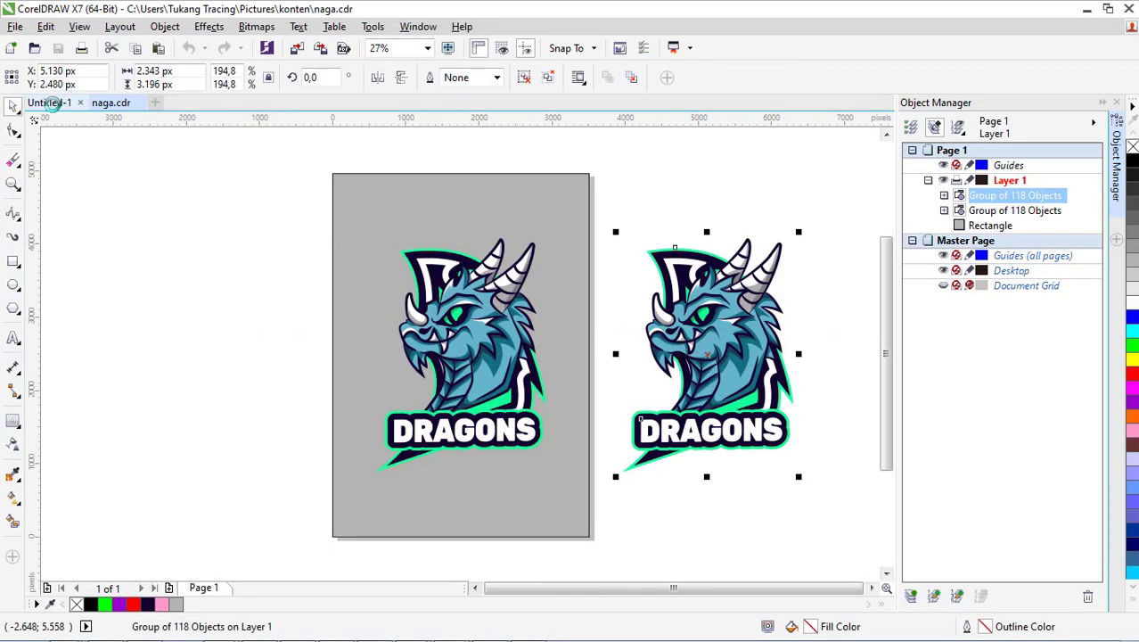
{"action": "left_click", "coordinate": [55, 103]}
{"action": "key", "text": "ctrl+v"}
- Scale the pasted dragon to 270.9% and position it right of the traced dragon
{"action": "scroll", "coordinate": [535, 347], "scroll_direction": "down", "scroll_amount": 2}
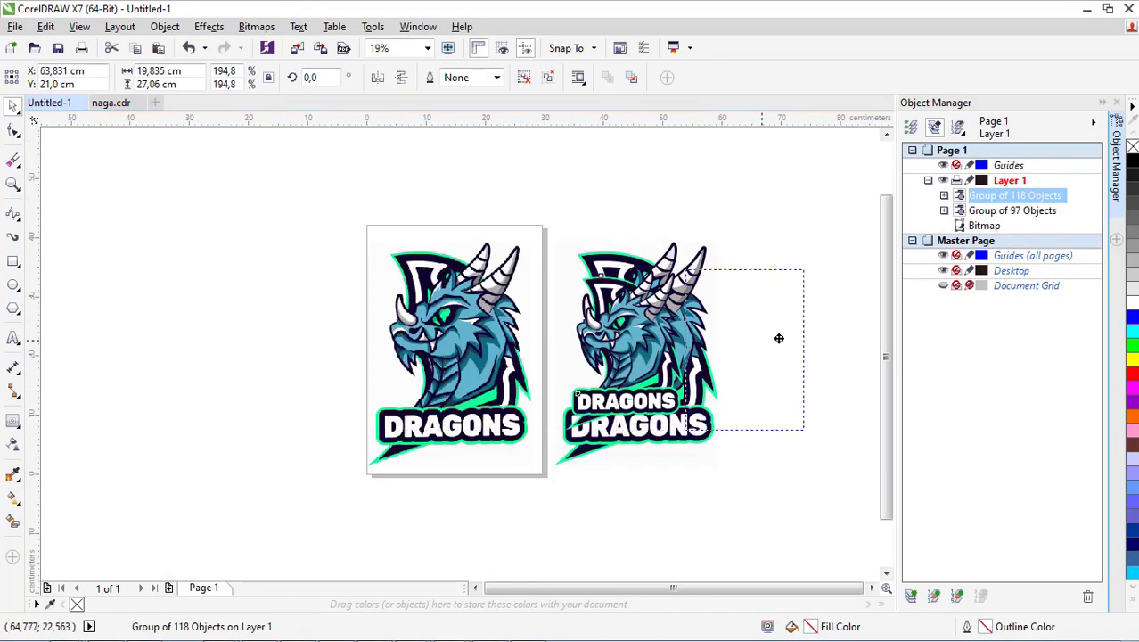
{"action": "left_click_drag", "start_coordinate": [660, 339], "coordinate": [776, 335]}
{"action": "scroll", "coordinate": [536, 309], "scroll_direction": "down", "scroll_amount": 2}
{"action": "left_click_drag", "start_coordinate": [682, 369], "coordinate": [700, 386]}
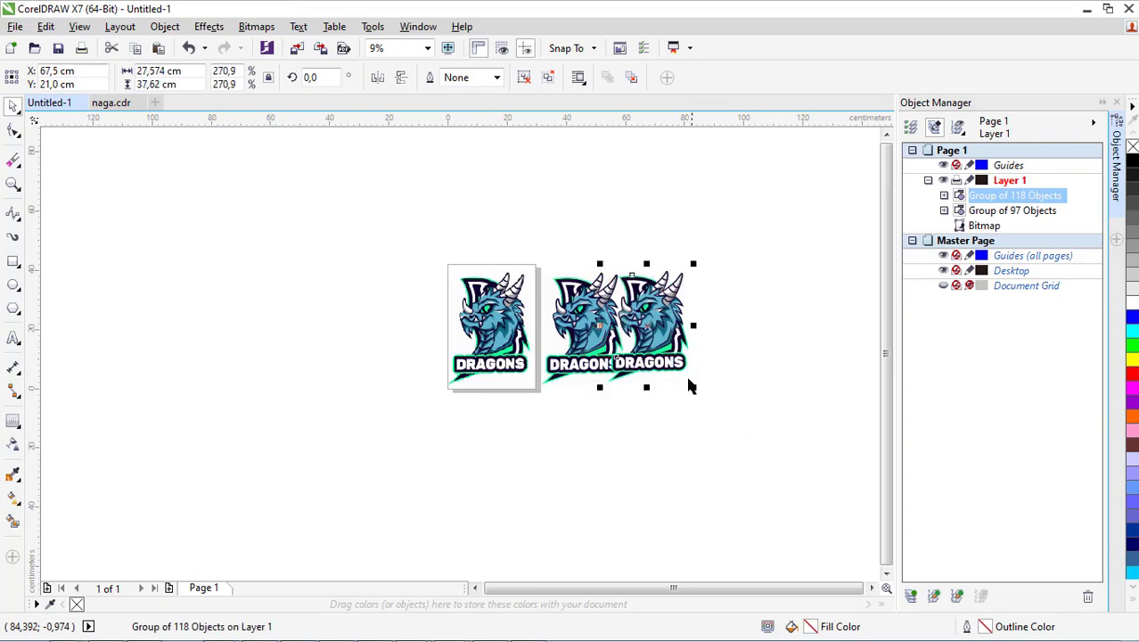
{"action": "scroll", "coordinate": [694, 339], "scroll_direction": "up", "scroll_amount": 2}
{"action": "left_click_drag", "start_coordinate": [704, 339], "coordinate": [706, 339]}
{"action": "scroll", "coordinate": [499, 306], "scroll_direction": "up", "scroll_amount": 2}
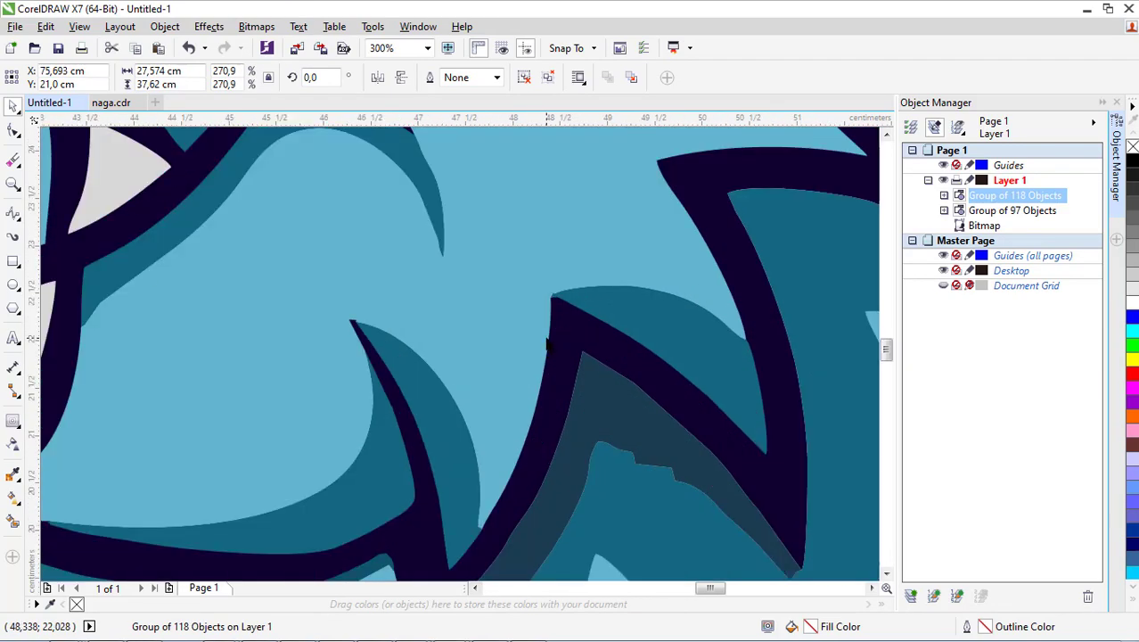
{"action": "scroll", "coordinate": [727, 345], "scroll_direction": "up", "scroll_amount": 5}
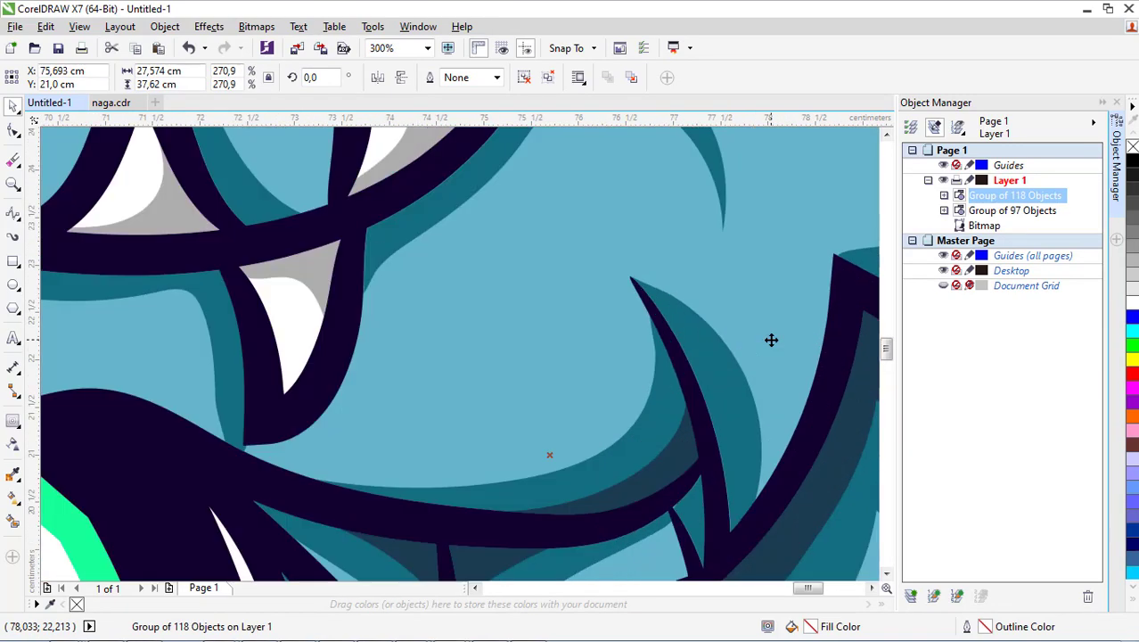
{"action": "scroll", "coordinate": [771, 340], "scroll_direction": "down", "scroll_amount": 5}
{"action": "left_click_drag", "start_coordinate": [749, 335], "coordinate": [738, 329]}
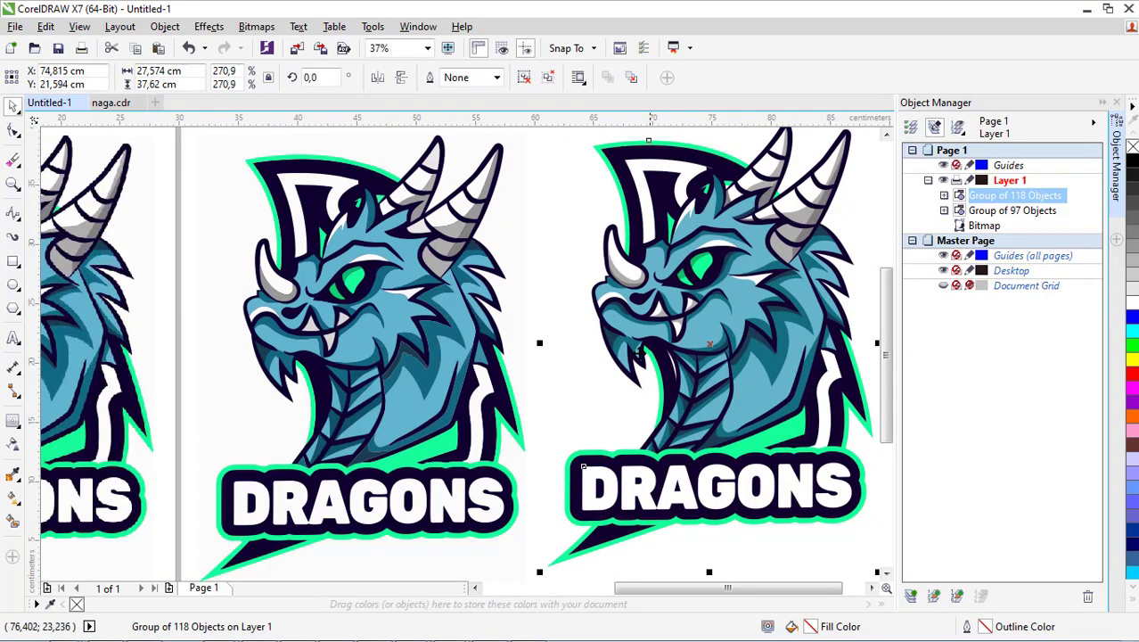
{"action": "scroll", "coordinate": [681, 325], "scroll_direction": "down", "scroll_amount": 2}
{"action": "scroll", "coordinate": [456, 352], "scroll_direction": "up", "scroll_amount": 2}
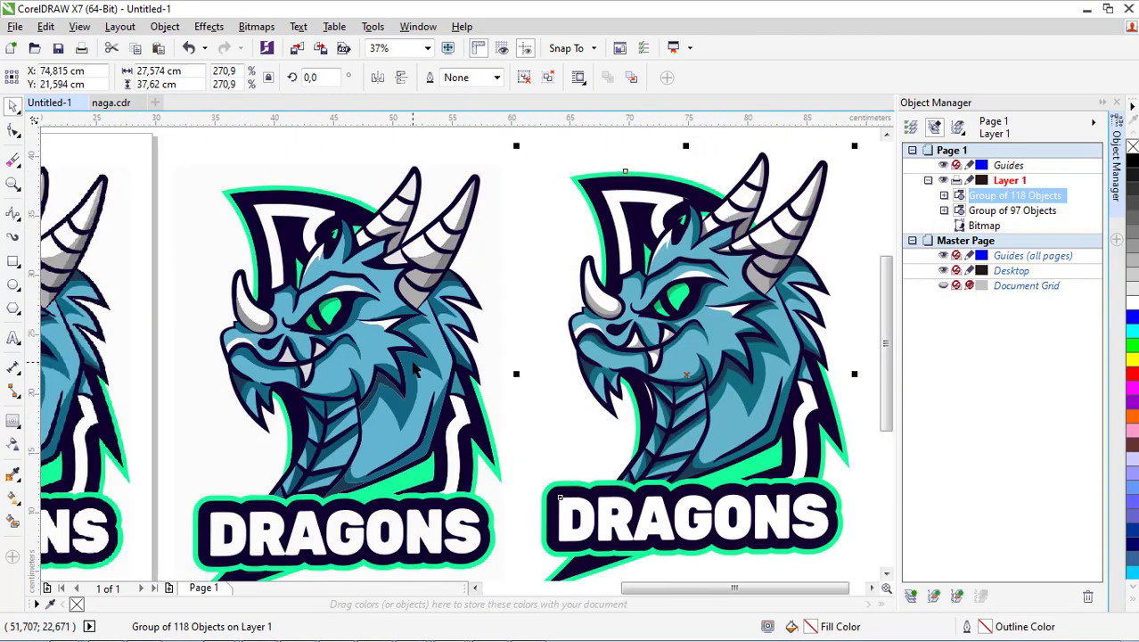
{"action": "scroll", "coordinate": [375, 387], "scroll_direction": "up", "scroll_amount": 3}
{"action": "scroll", "coordinate": [375, 387], "scroll_direction": "down", "scroll_amount": 3}
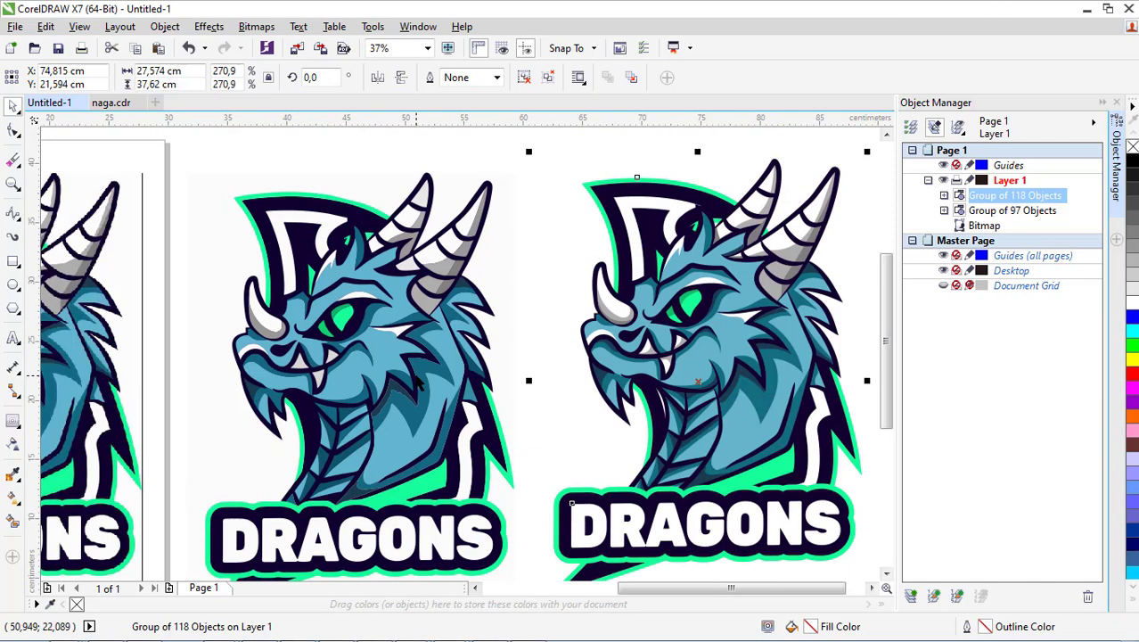
{"action": "scroll", "coordinate": [417, 383], "scroll_direction": "up", "scroll_amount": 2}
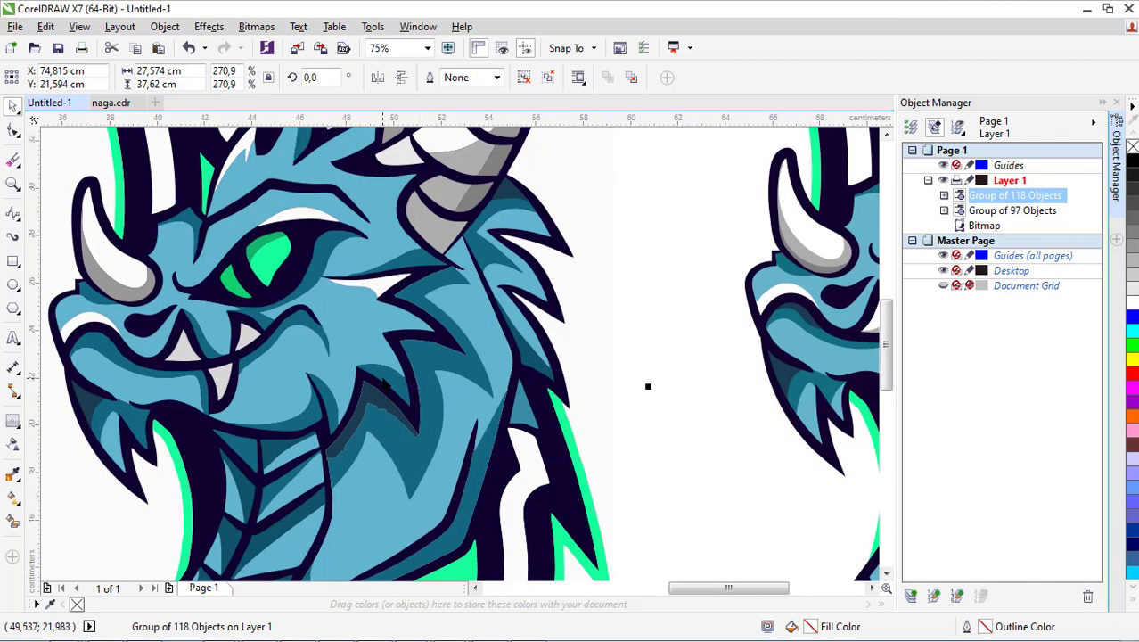
{"action": "scroll", "coordinate": [378, 384], "scroll_direction": "up", "scroll_amount": 2}
{"action": "scroll", "coordinate": [406, 410], "scroll_direction": "up", "scroll_amount": 2}
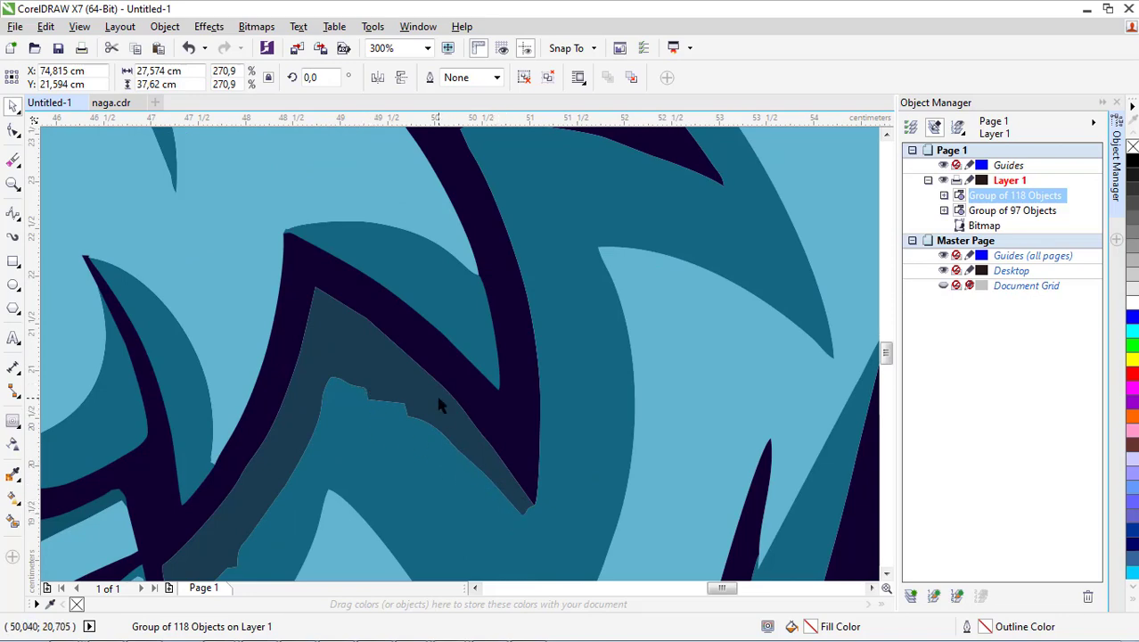
{"action": "scroll", "coordinate": [435, 391], "scroll_direction": "down", "scroll_amount": 6}
{"action": "scroll", "coordinate": [796, 393], "scroll_direction": "up", "scroll_amount": 4}
{"action": "scroll", "coordinate": [796, 392], "scroll_direction": "up", "scroll_amount": 2}
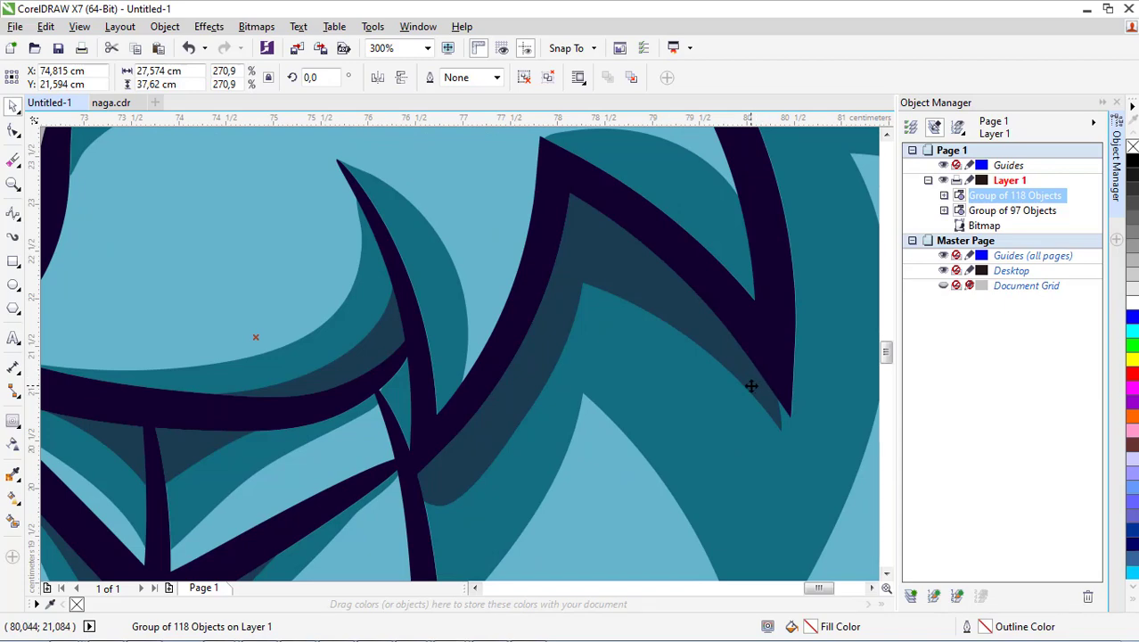
{"action": "scroll", "coordinate": [715, 374], "scroll_direction": "down", "scroll_amount": 6}
{"action": "scroll", "coordinate": [687, 361], "scroll_direction": "up", "scroll_amount": 4}
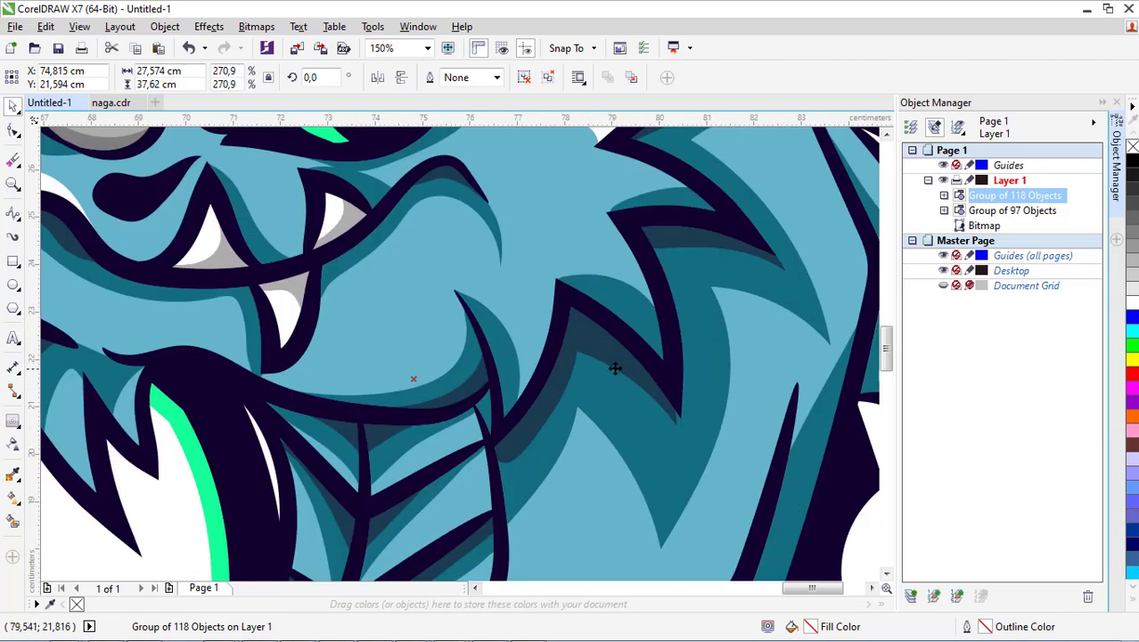
{"action": "scroll", "coordinate": [691, 410], "scroll_direction": "down", "scroll_amount": 2}
{"action": "scroll", "coordinate": [635, 369], "scroll_direction": "down", "scroll_amount": 2}
{"action": "scroll", "coordinate": [635, 370], "scroll_direction": "up", "scroll_amount": 2}
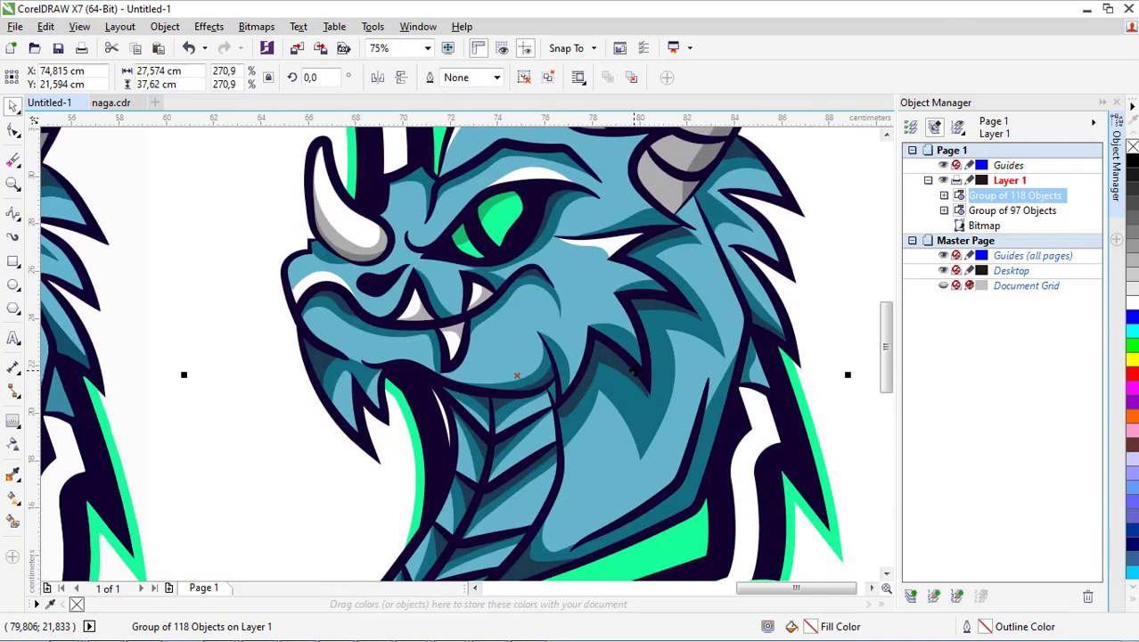
{"action": "scroll", "coordinate": [620, 338], "scroll_direction": "down", "scroll_amount": 2}
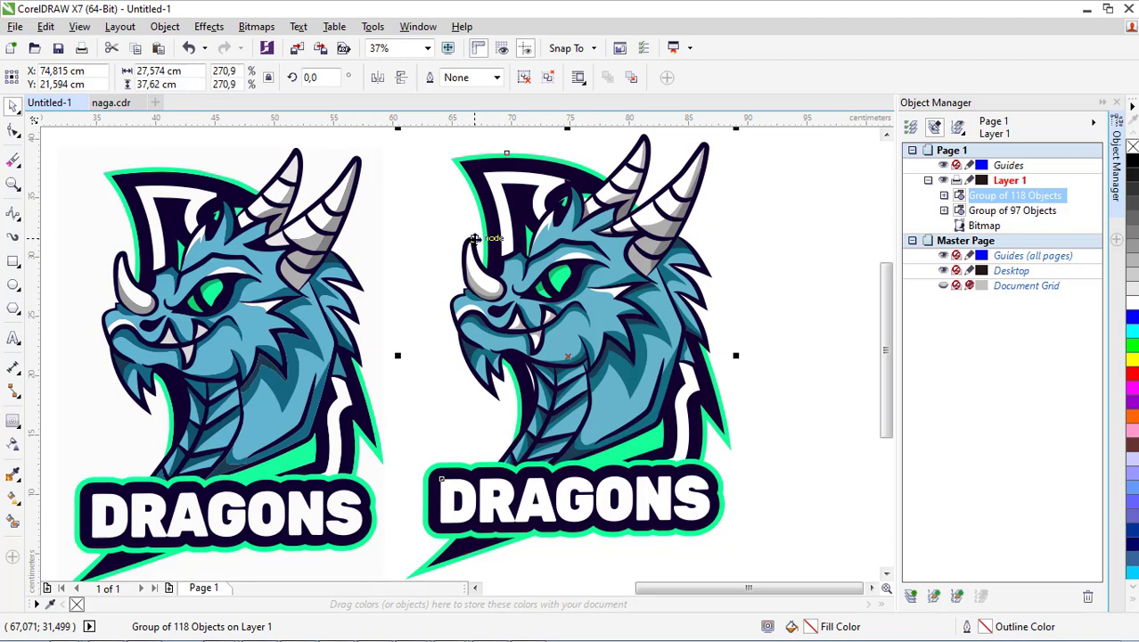
{"action": "scroll", "coordinate": [474, 239], "scroll_direction": "up", "scroll_amount": 1}
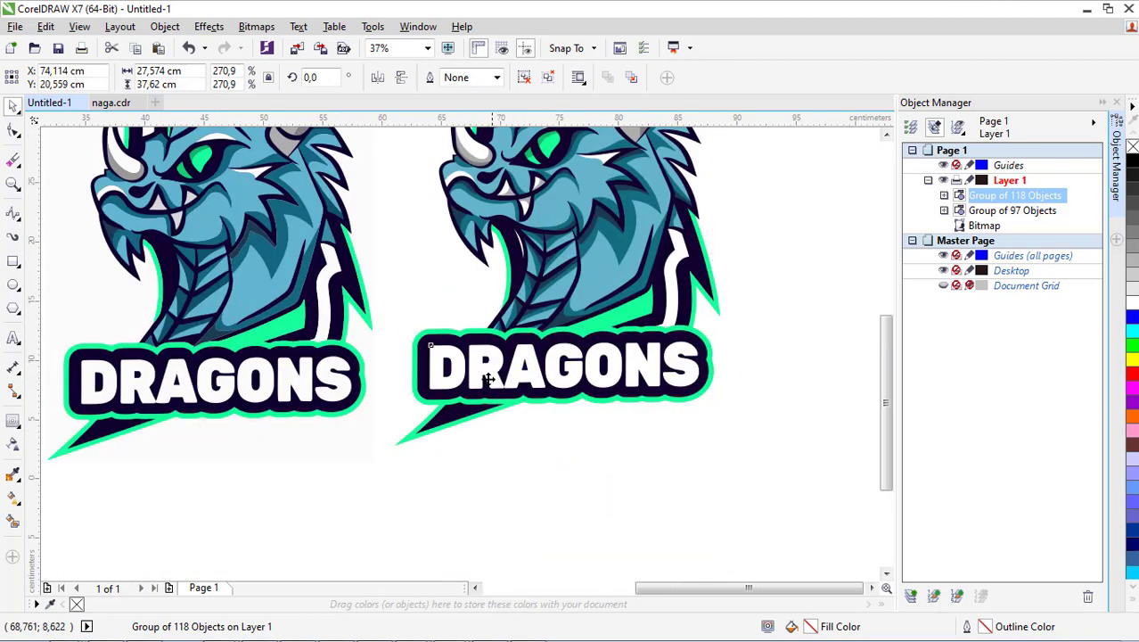
{"action": "scroll", "coordinate": [452, 392], "scroll_direction": "up", "scroll_amount": 1}
{"action": "scroll", "coordinate": [504, 337], "scroll_direction": "up", "scroll_amount": 2}
{"action": "scroll", "coordinate": [468, 301], "scroll_direction": "down", "scroll_amount": 2}
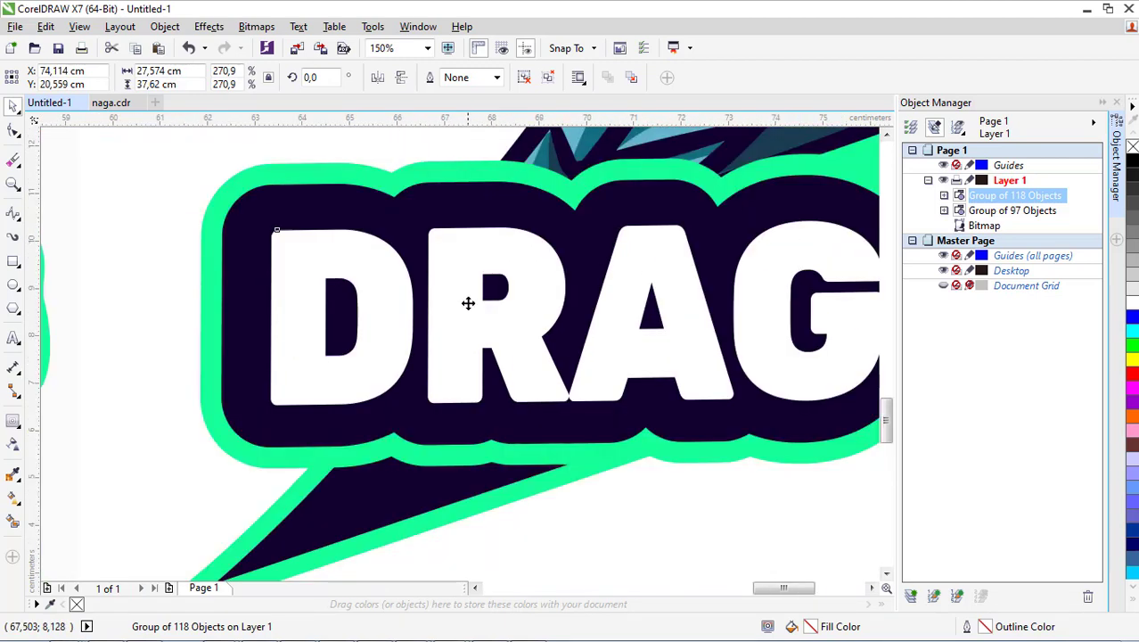
{"action": "scroll", "coordinate": [472, 268], "scroll_direction": "up", "scroll_amount": 2}
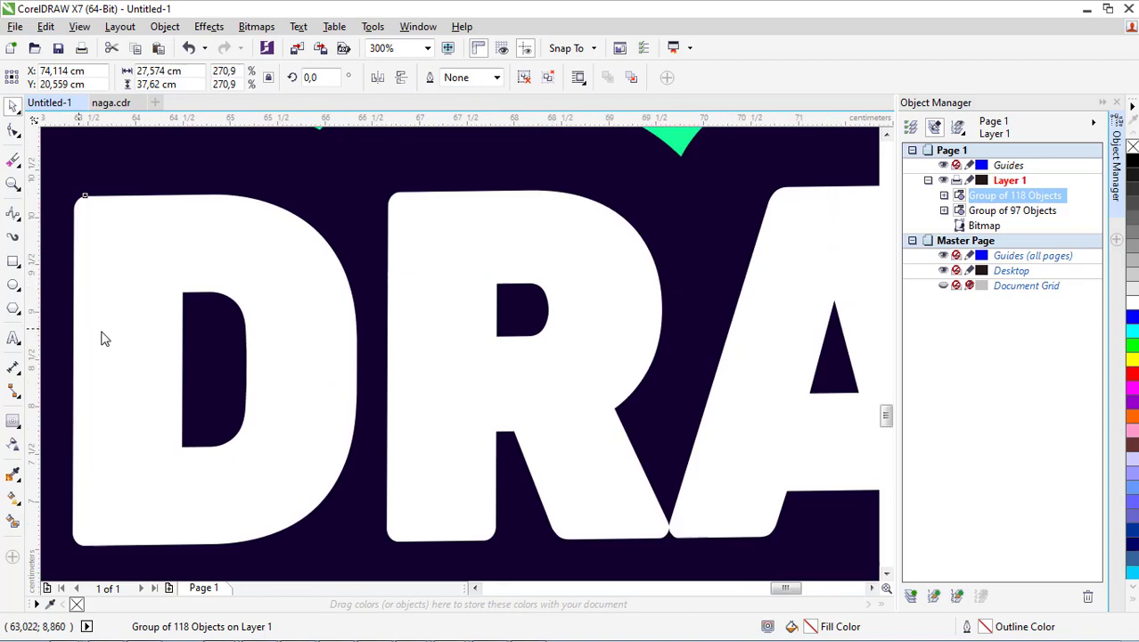
- Place a vertical guideline at the left edge of the R in the first vector logo
{"action": "left_click_drag", "start_coordinate": [414, 346], "coordinate": [388, 343]}
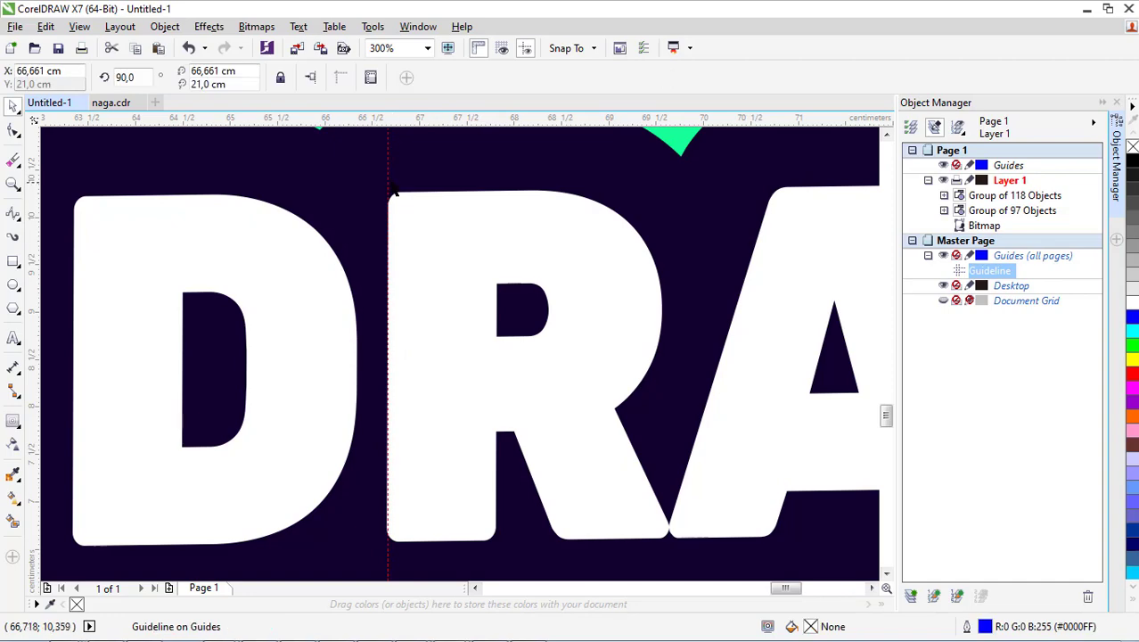
{"action": "left_click_drag", "start_coordinate": [387, 421], "coordinate": [496, 442]}
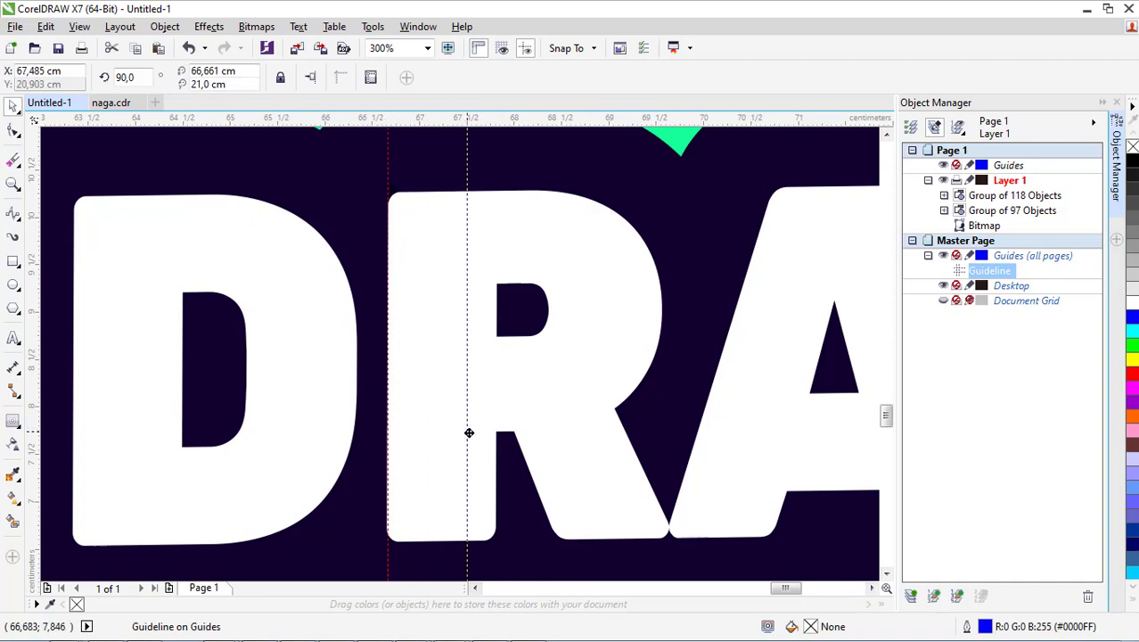
{"action": "scroll", "coordinate": [494, 393], "scroll_direction": "down", "scroll_amount": 1}
{"action": "scroll", "coordinate": [712, 321], "scroll_direction": "down", "scroll_amount": 2}
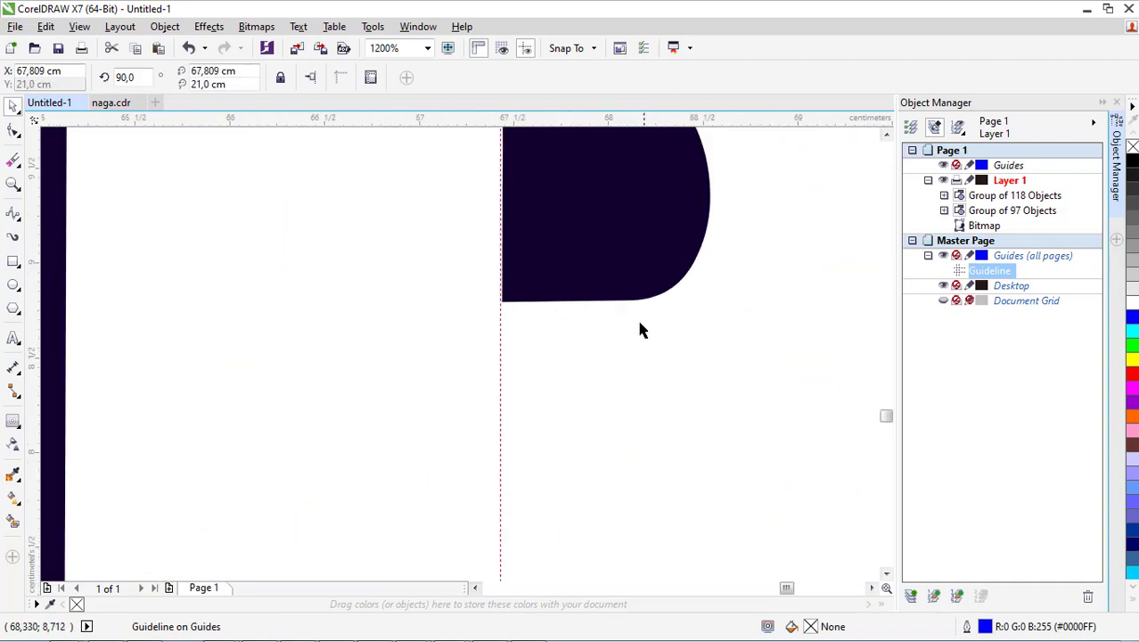
{"action": "scroll", "coordinate": [615, 337], "scroll_direction": "down", "scroll_amount": 1}
{"action": "scroll", "coordinate": [580, 312], "scroll_direction": "down", "scroll_amount": 2}
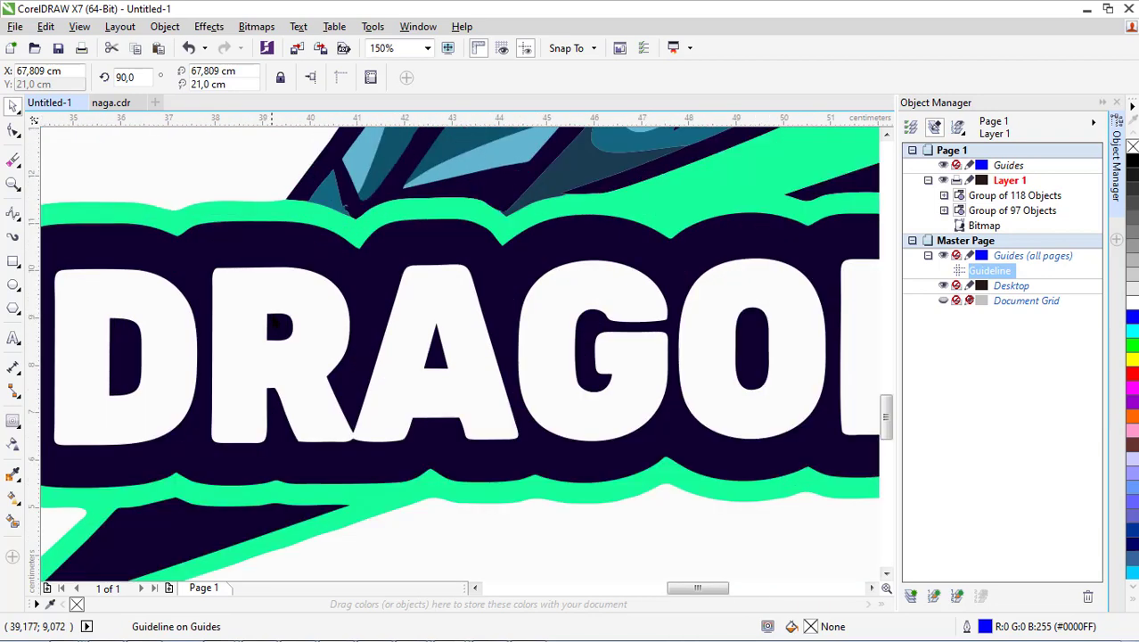
{"action": "scroll", "coordinate": [274, 325], "scroll_direction": "up", "scroll_amount": 4}
- Add a second vertical guideline at 37.936 cm along the traced dragon's R
{"action": "left_click_drag", "start_coordinate": [36, 339], "coordinate": [216, 348]}
{"action": "scroll", "coordinate": [216, 349], "scroll_direction": "up", "scroll_amount": 2}
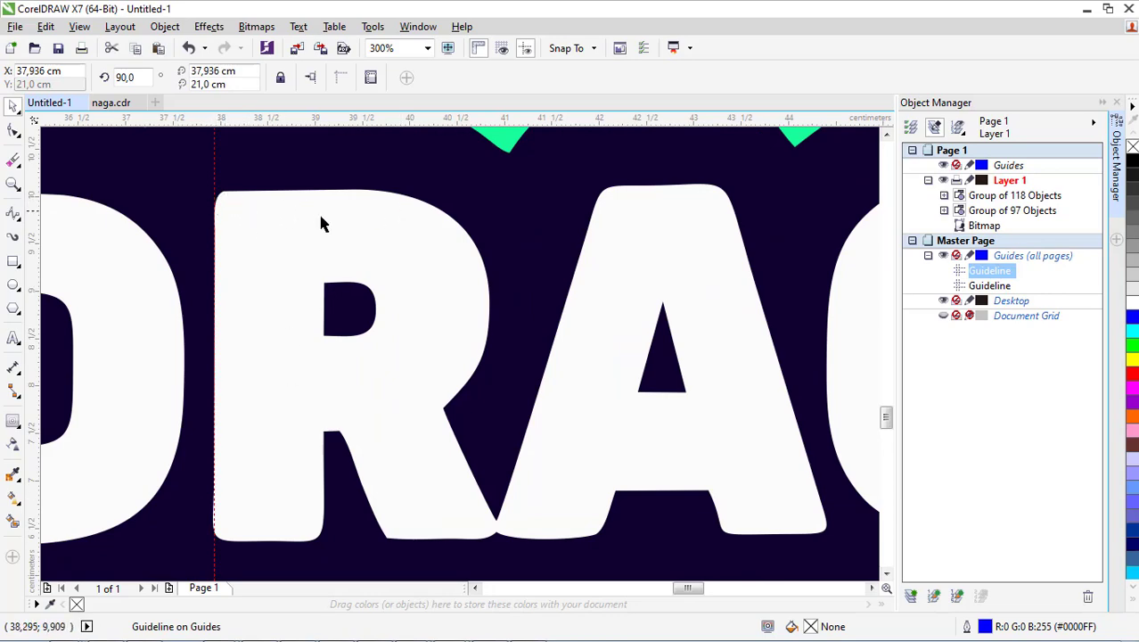
{"action": "scroll", "coordinate": [285, 268], "scroll_direction": "down", "scroll_amount": 3}
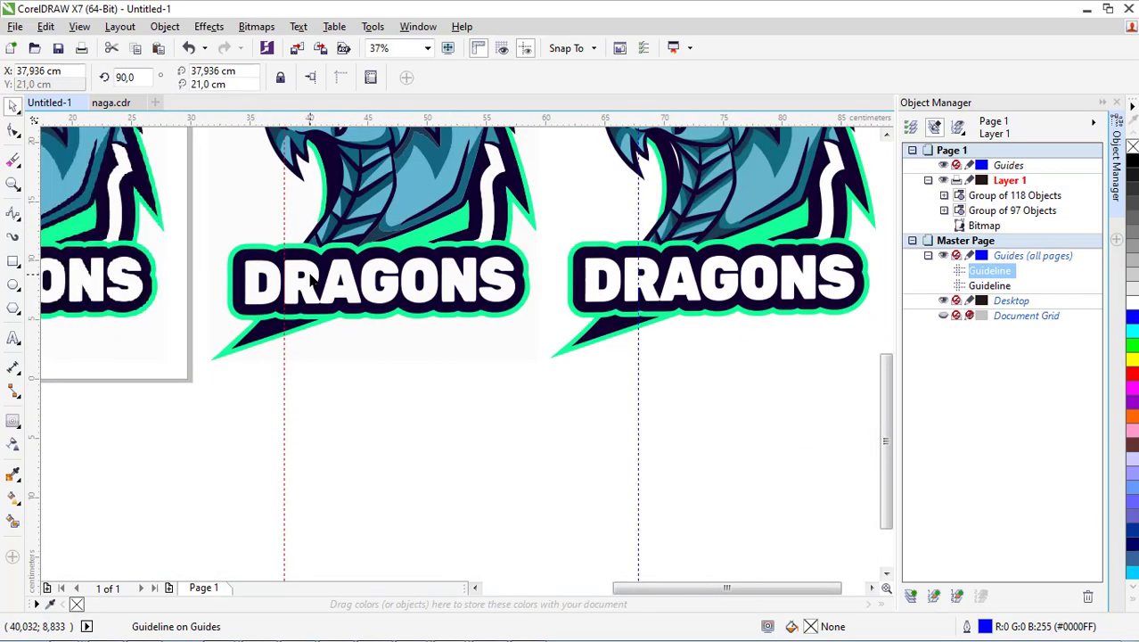
{"action": "scroll", "coordinate": [393, 261], "scroll_direction": "down", "scroll_amount": 2}
{"action": "scroll", "coordinate": [392, 261], "scroll_direction": "up", "scroll_amount": 3}
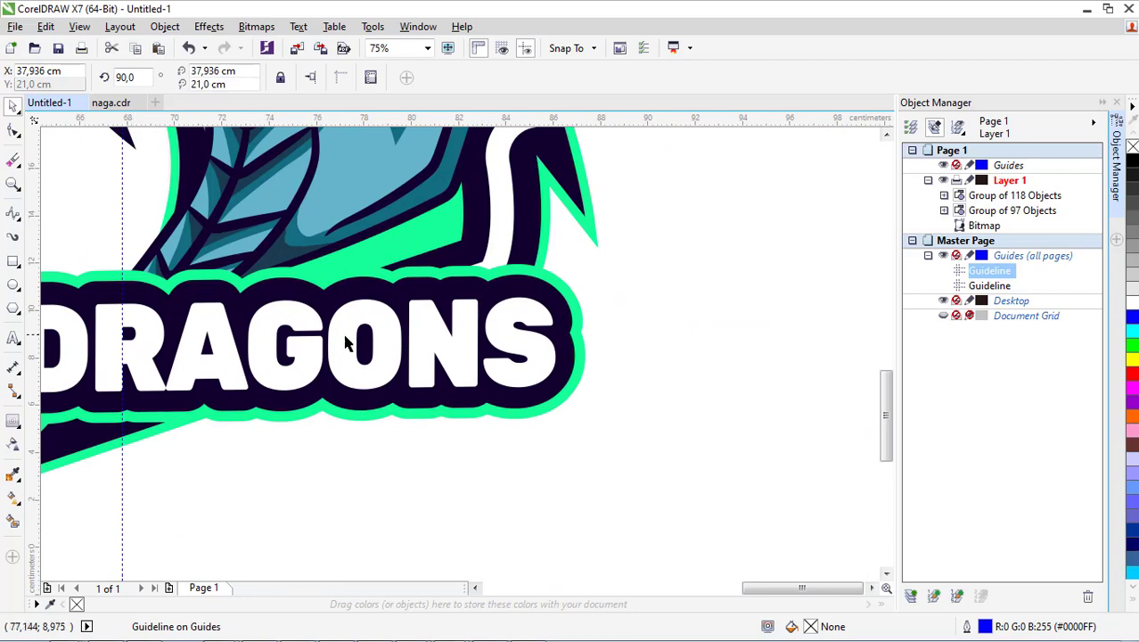
{"action": "scroll", "coordinate": [401, 352], "scroll_direction": "down", "scroll_amount": 3}
{"action": "scroll", "coordinate": [415, 352], "scroll_direction": "up", "scroll_amount": 1}
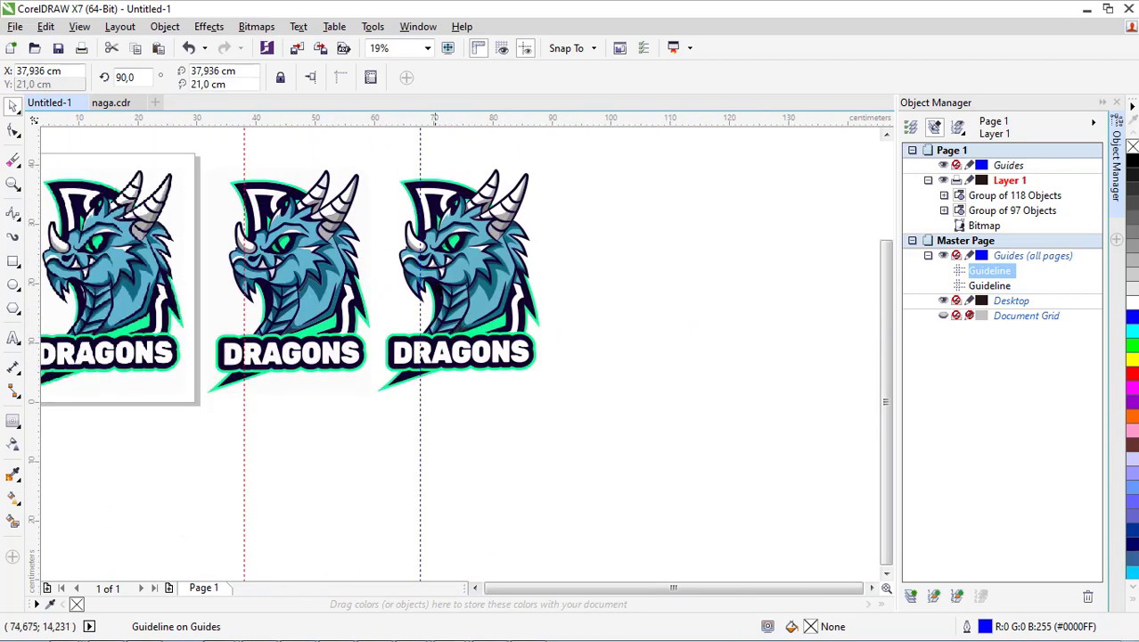
{"action": "left_click", "coordinate": [479, 280]}
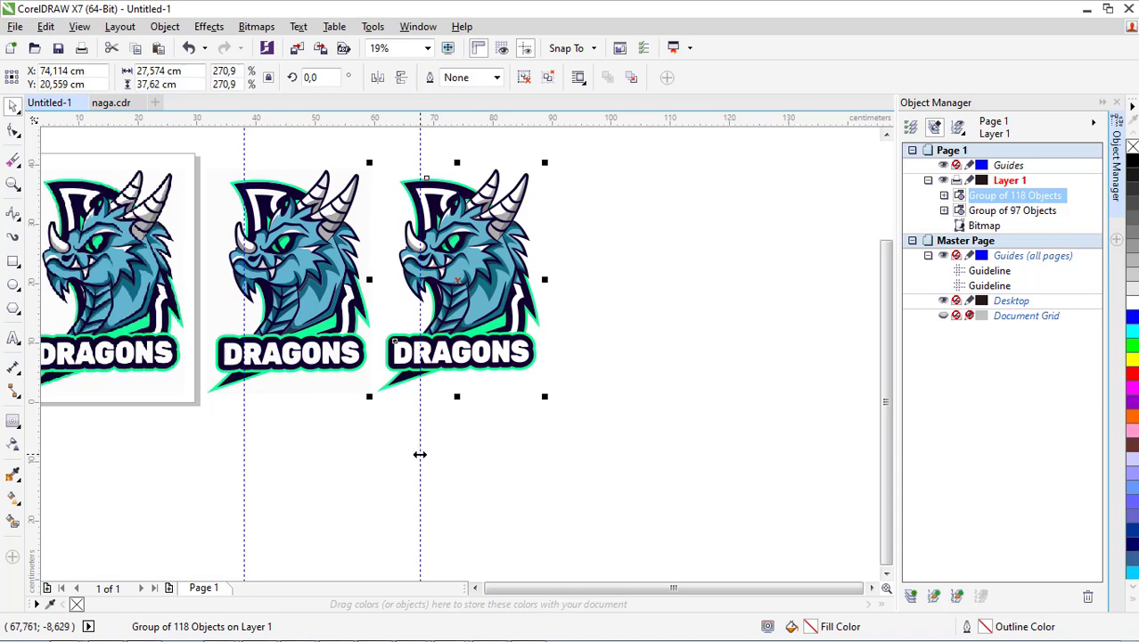
{"action": "left_click", "coordinate": [475, 450]}
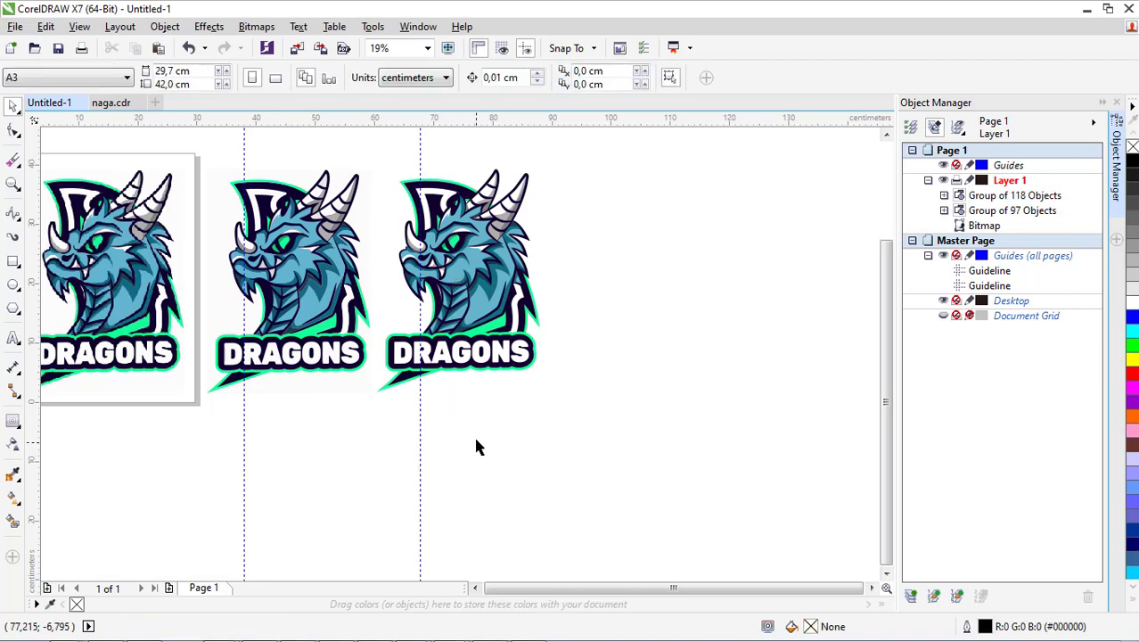
{"action": "left_click", "coordinate": [477, 589]}
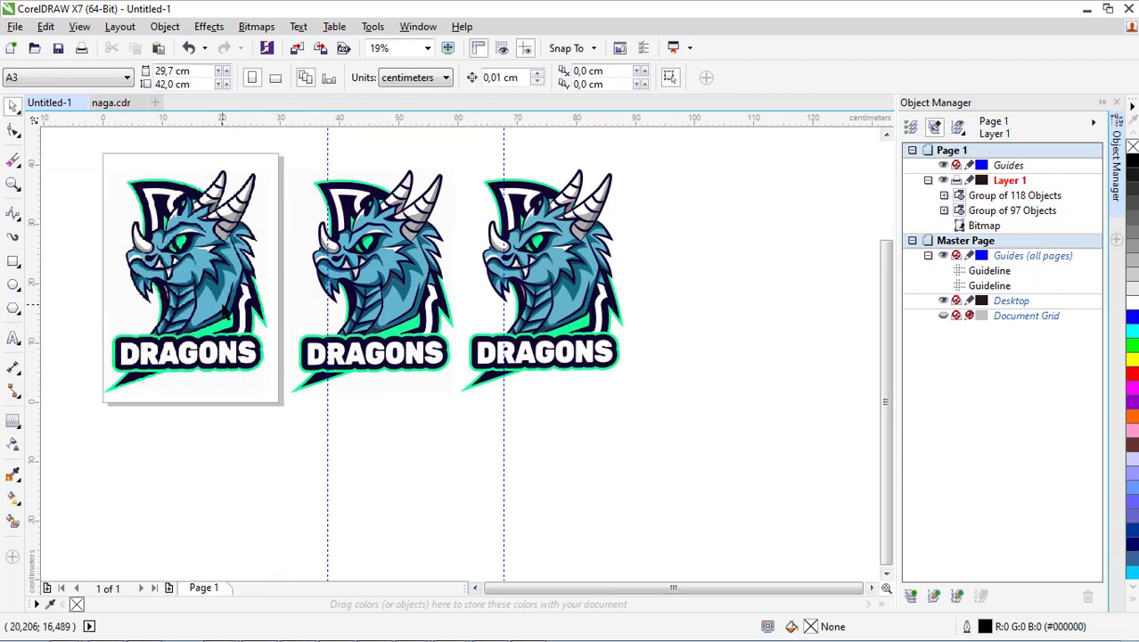
{"action": "left_click", "coordinate": [221, 304]}
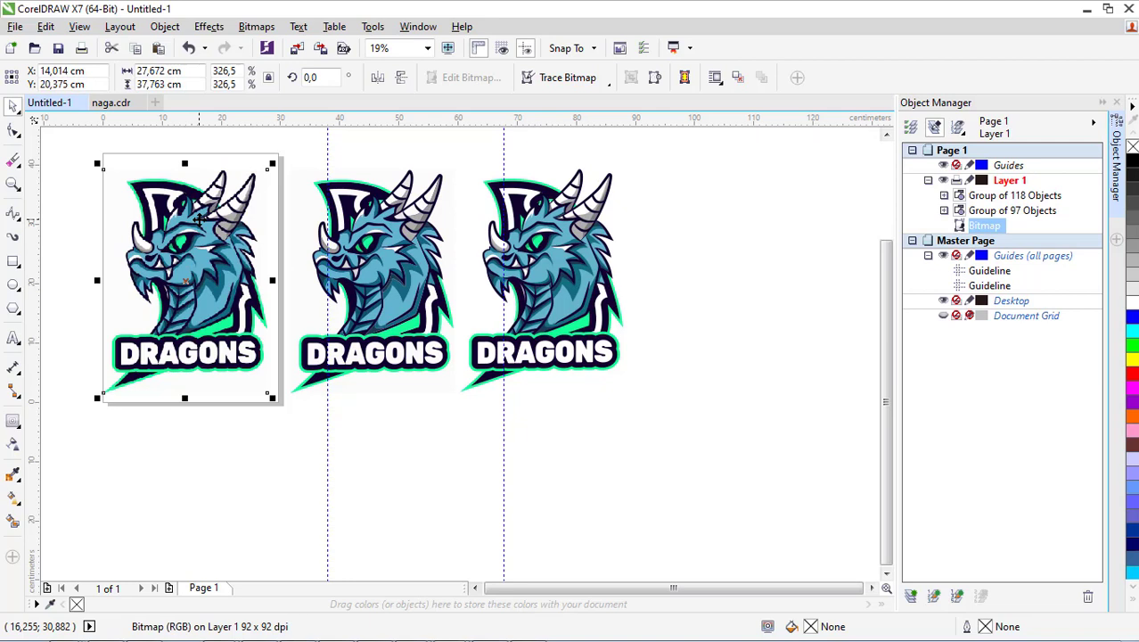
{"action": "left_click", "coordinate": [474, 590]}
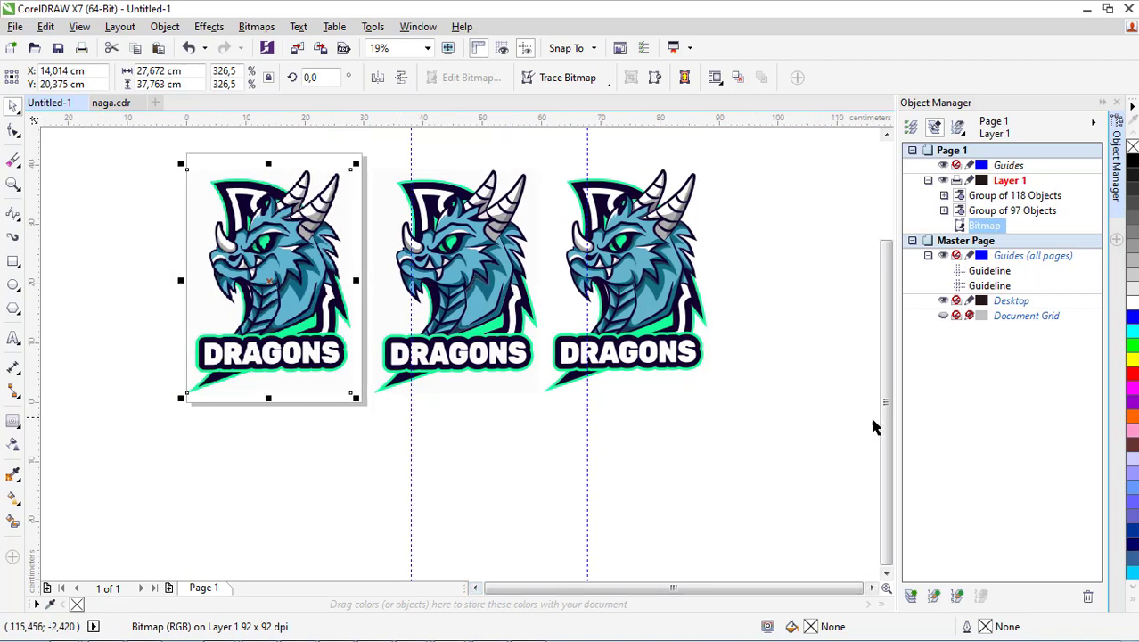
{"action": "left_click_drag", "start_coordinate": [887, 437], "coordinate": [869, 416]}
{"action": "left_click", "coordinate": [778, 406]}
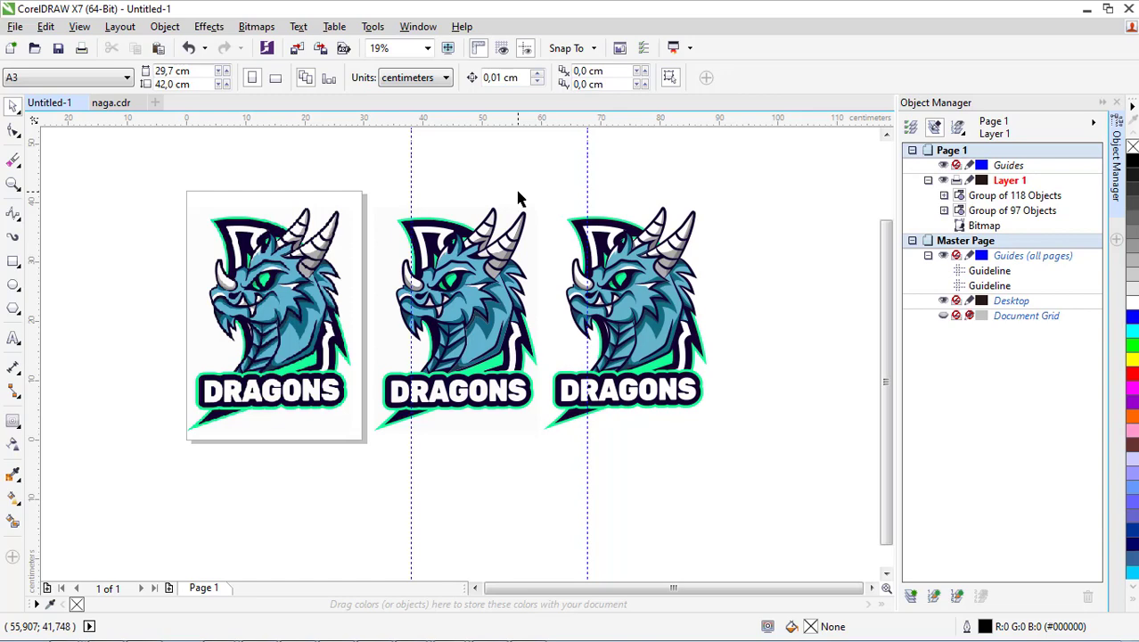
{"action": "scroll", "coordinate": [486, 316], "scroll_direction": "up", "scroll_amount": 3}
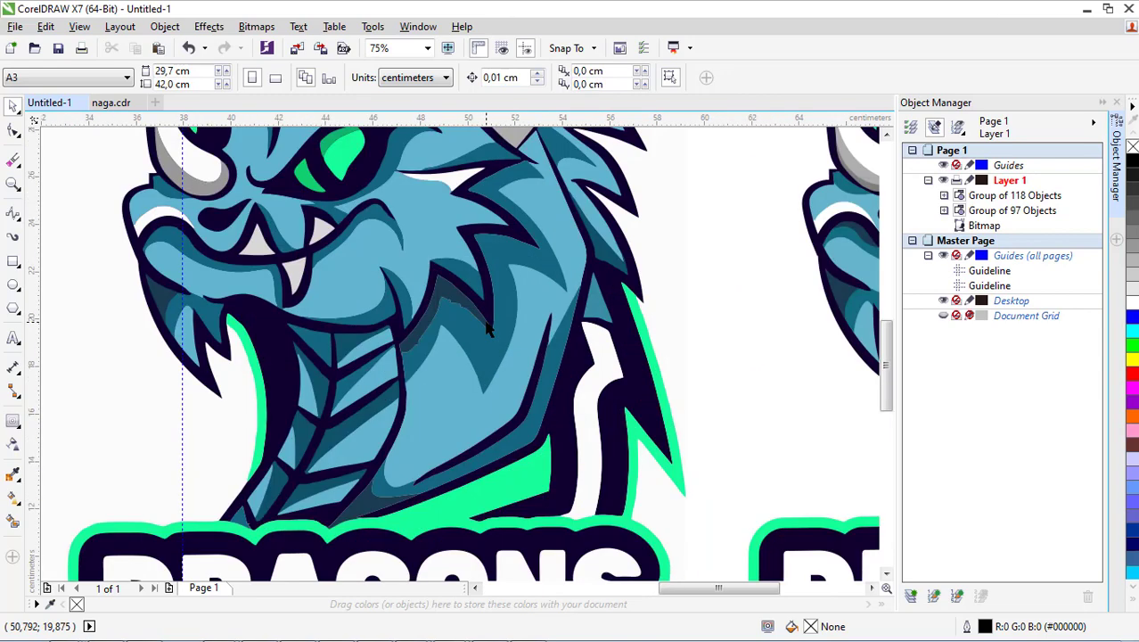
{"action": "scroll", "coordinate": [422, 290], "scroll_direction": "down", "scroll_amount": 3}
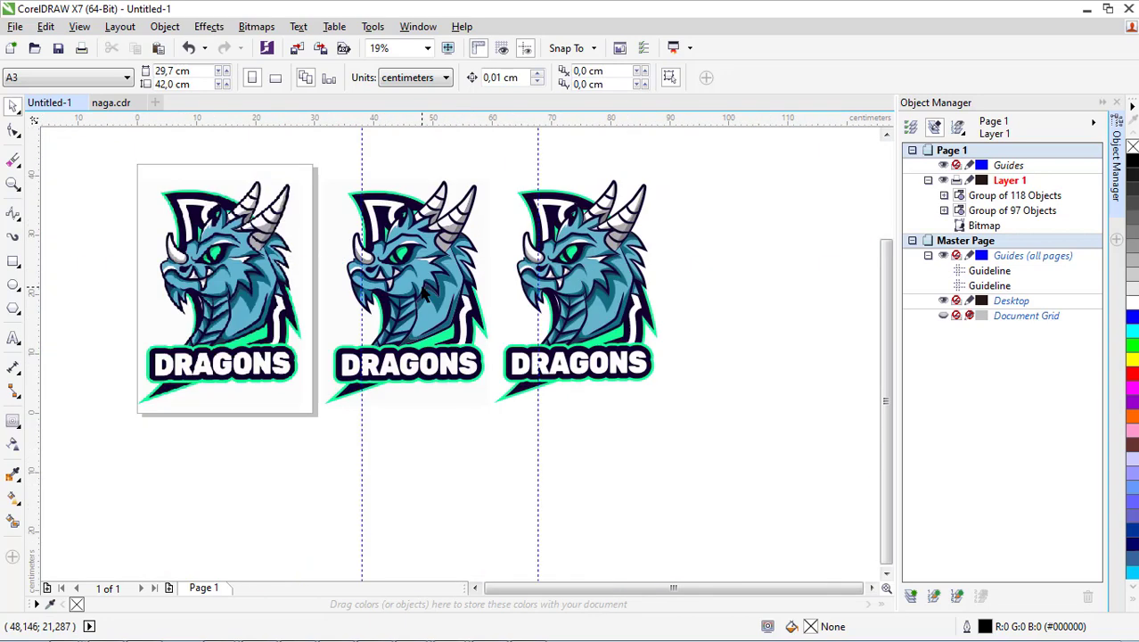